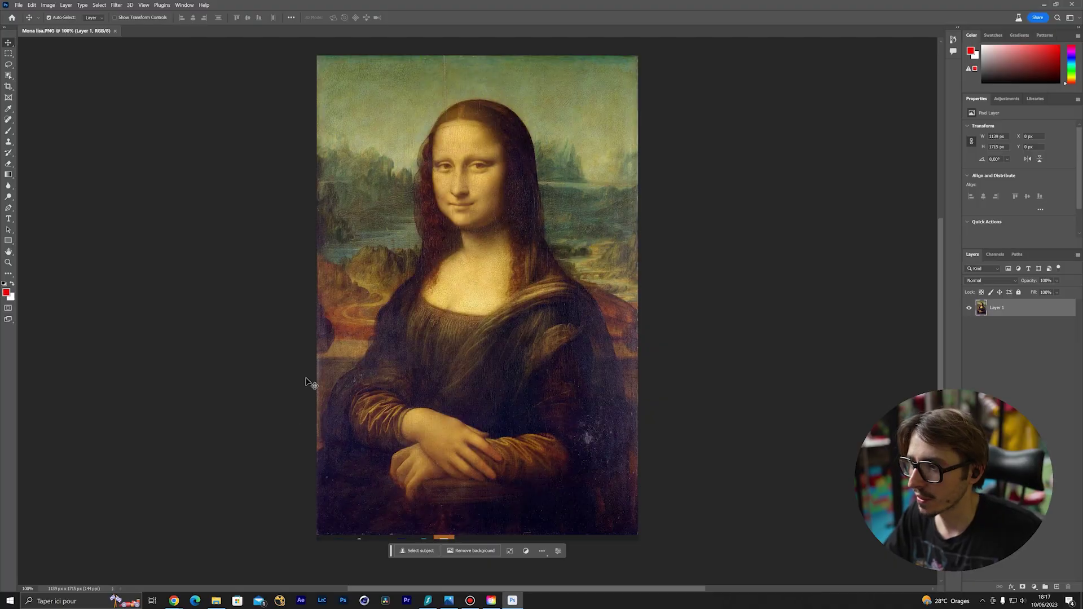
- Widen the Mona Lisa canvas with Crop and generate landscape, sky and rocks in the empty surroundings
key(c)
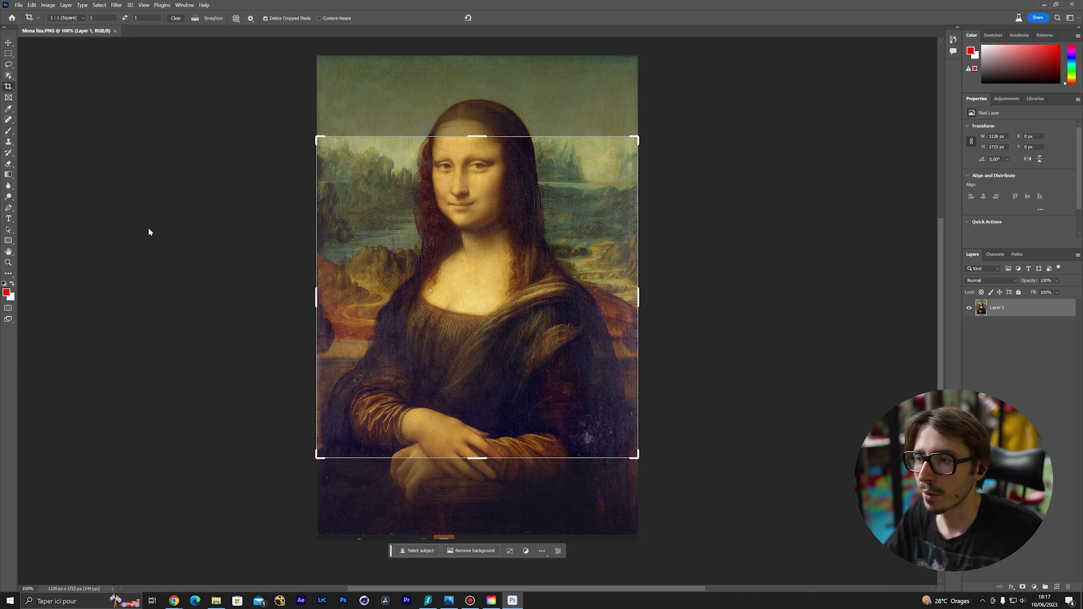
mouse_move(638, 296)
mouse_down()
mouse_move(709, 295)
mouse_move(737, 310)
mouse_up()
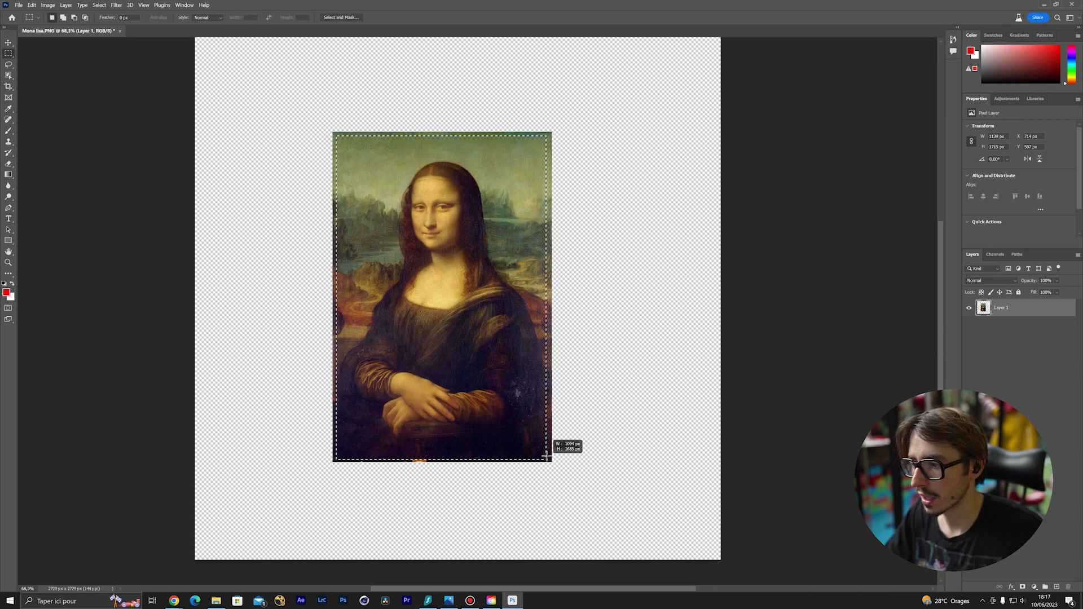
drag(547, 456, 548, 458)
click(384, 572)
click(505, 573)
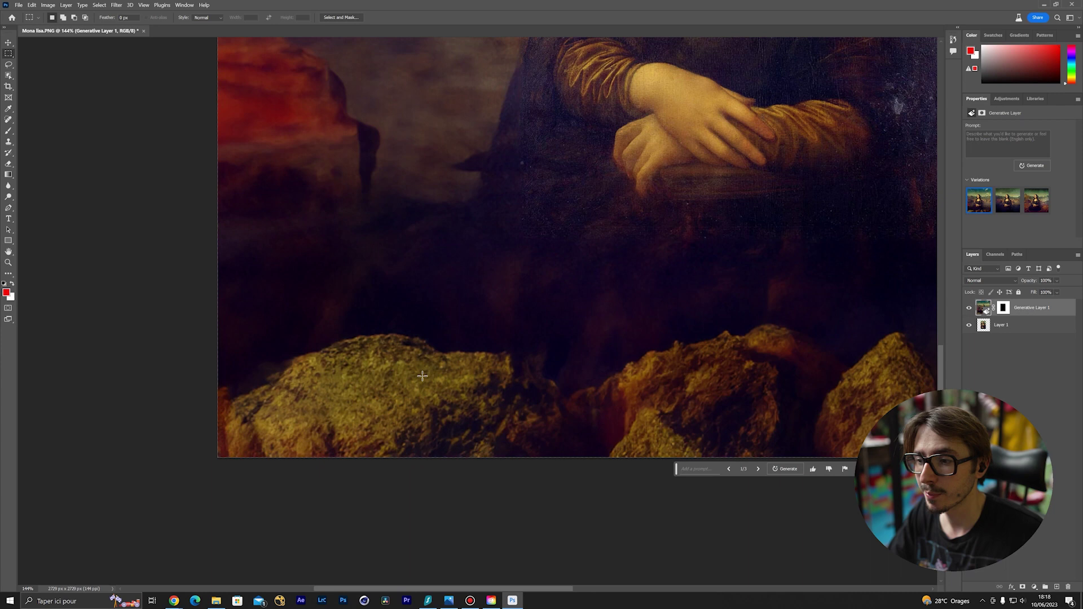
key(ctrl+0)
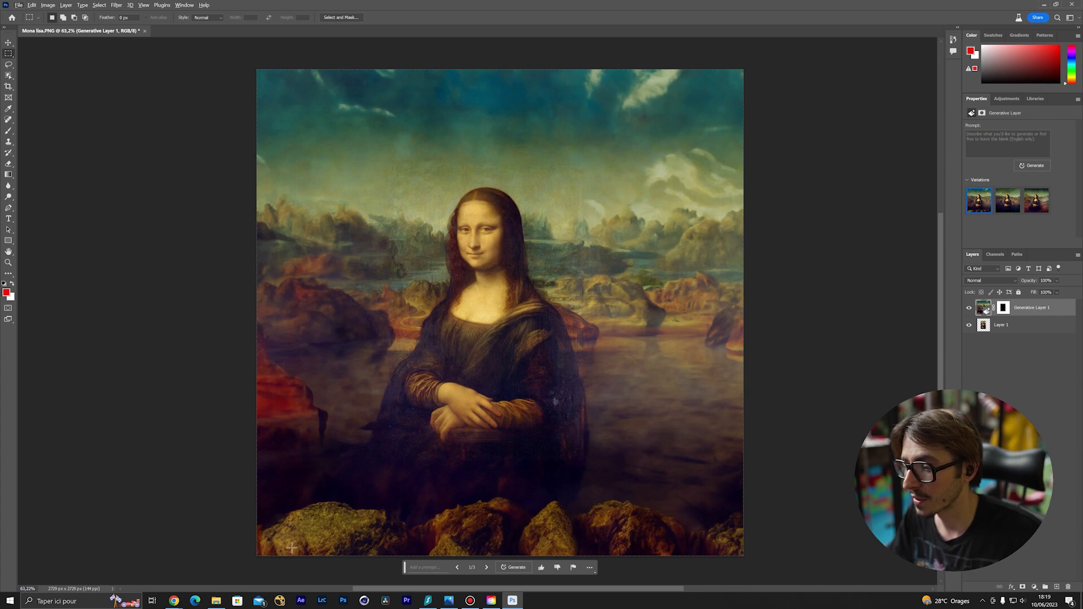
click(485, 568)
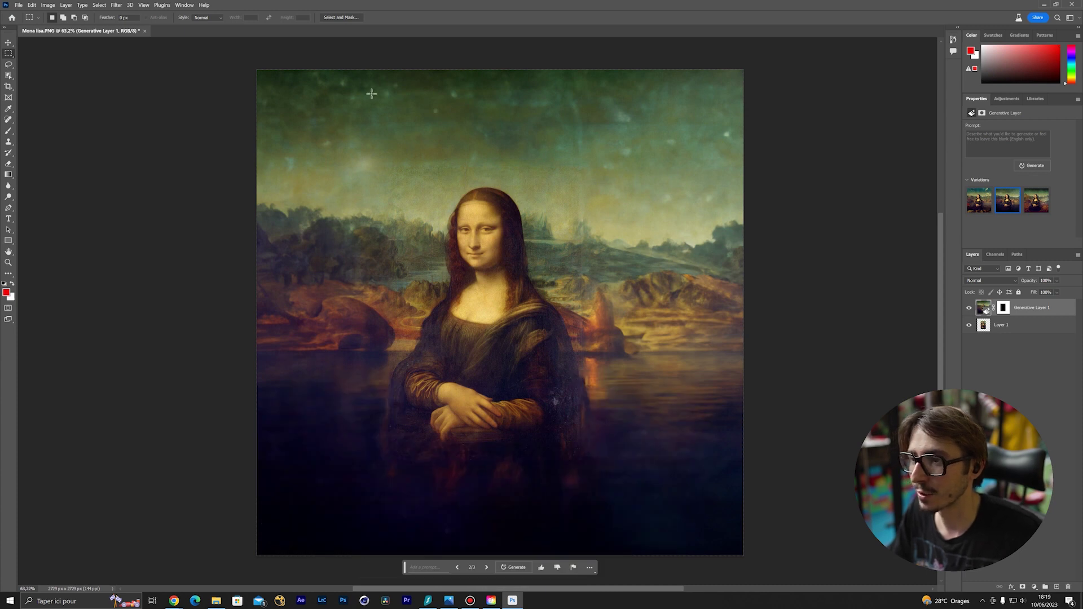
scroll(370, 92, up, 2)
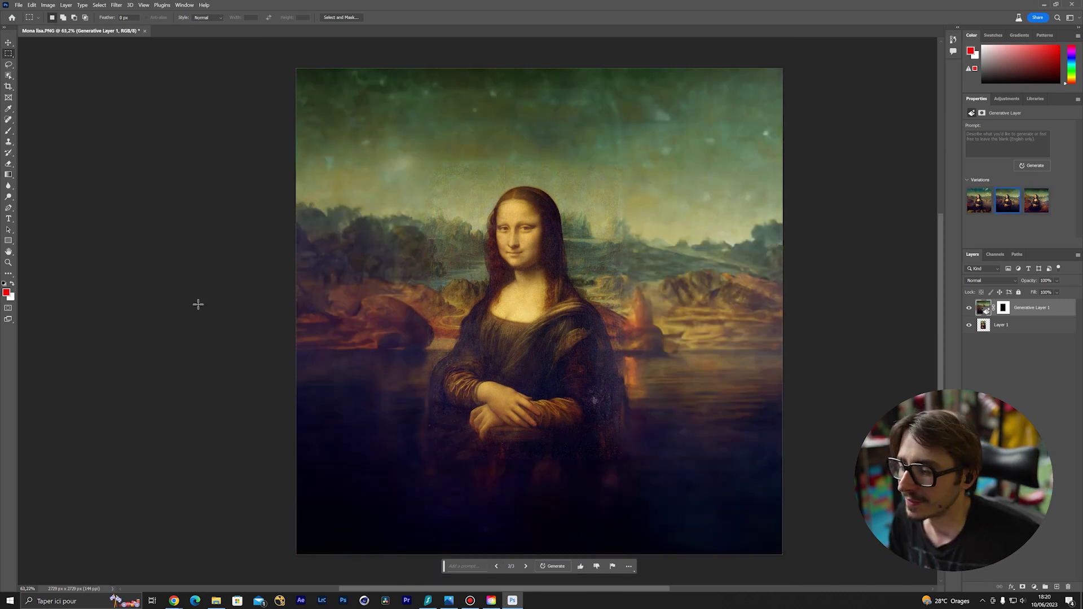
click(496, 567)
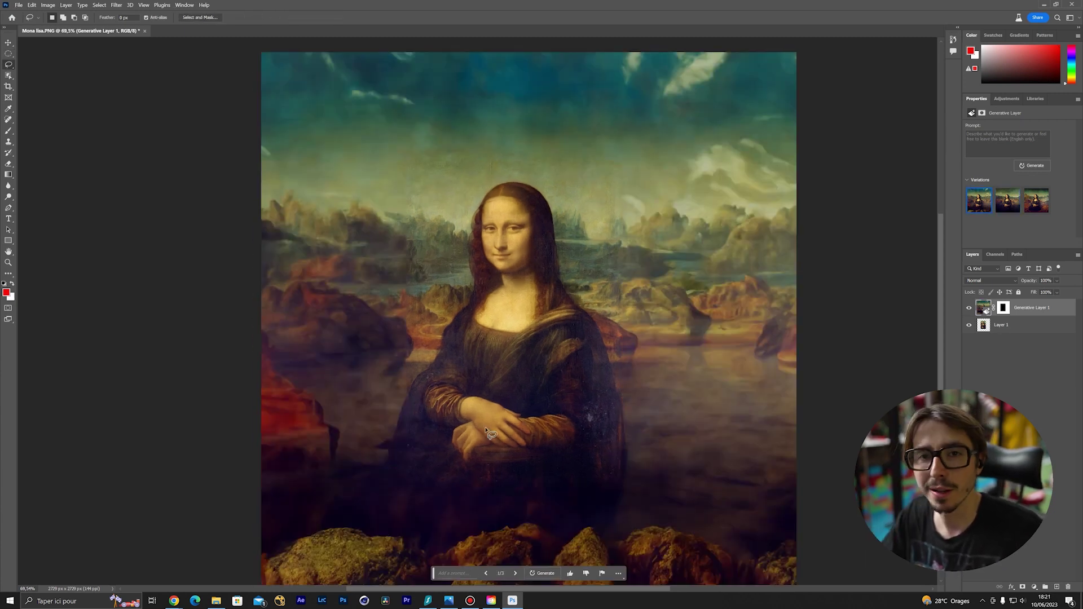
- Generate 'beautiful flowers' over the Mona Lisa's chest and arm, settling on lily variation 2 of 3
mouse_move(489, 429)
mouse_down()
mouse_move(520, 316)
mouse_move(600, 383)
mouse_move(490, 429)
mouse_up()
click(495, 441)
text(beautiful flowers)
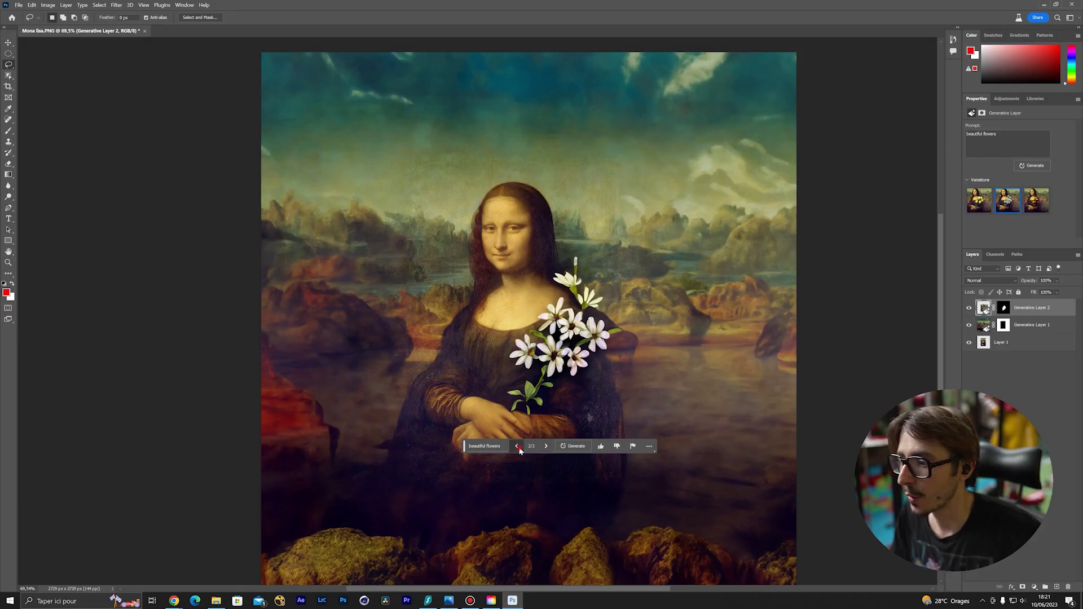
click(519, 448)
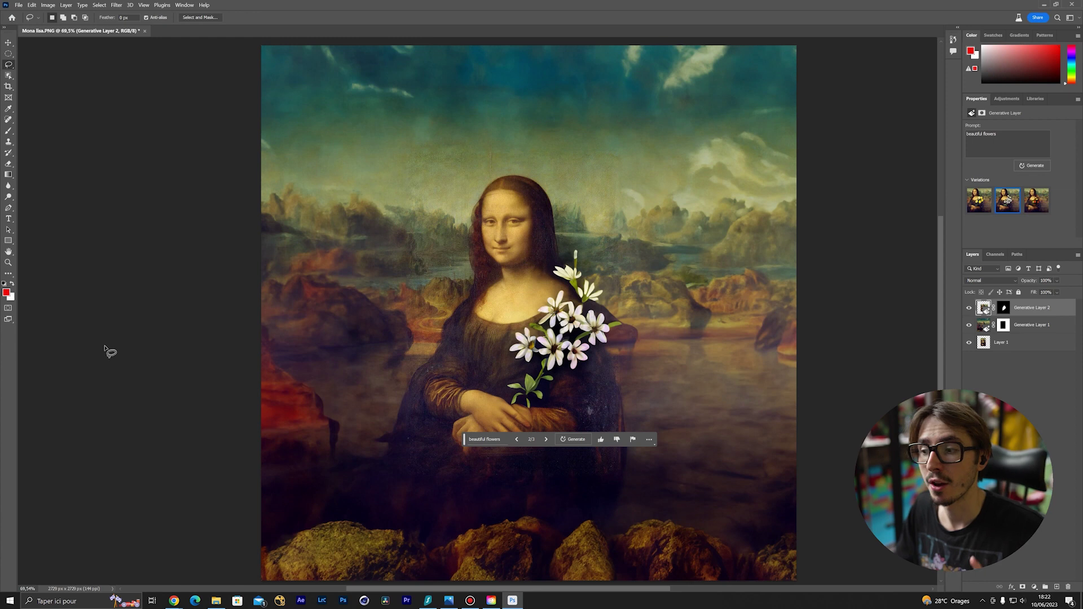
click(547, 441)
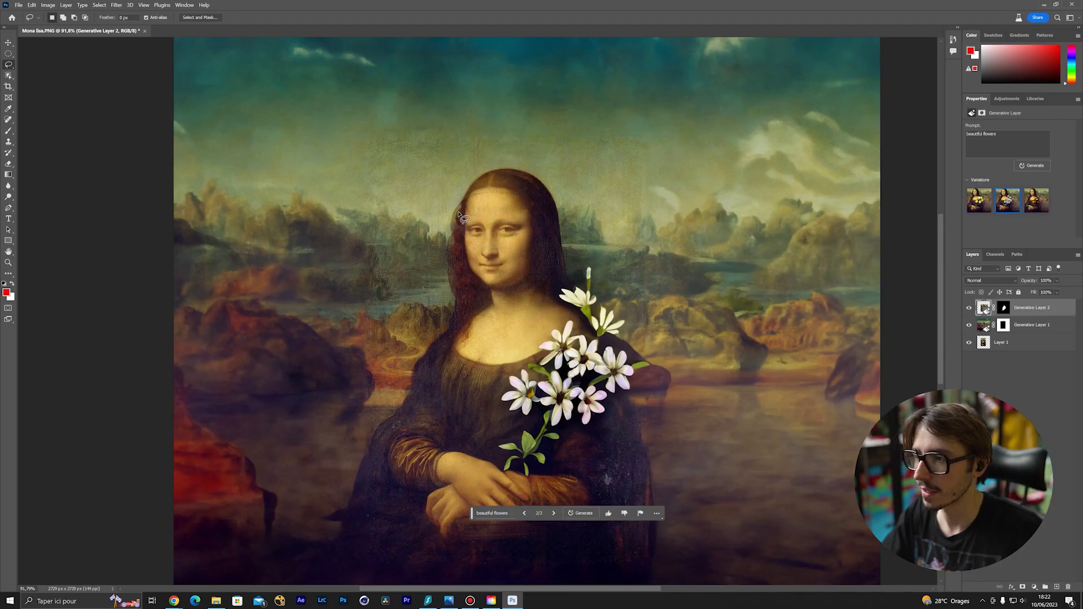
- Generate a 'trilby hat' above the Mona Lisa's head and view the next variation
drag(450, 212, 634, 207)
mouse_move(596, 176)
mouse_down()
mouse_move(502, 103)
mouse_move(456, 137)
mouse_move(417, 209)
mouse_up()
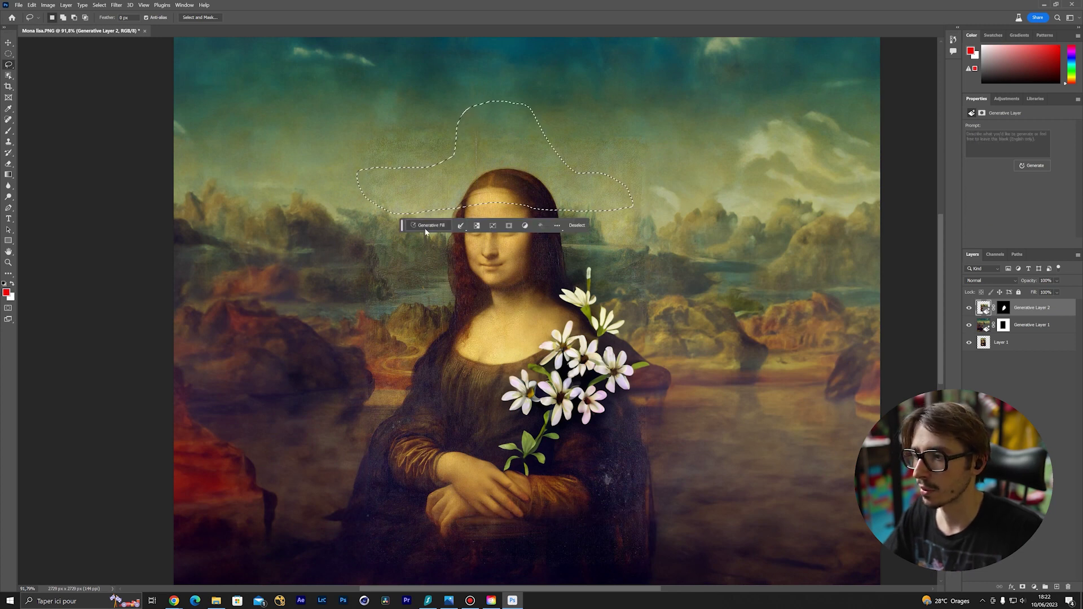
click(423, 226)
text(trilby hat)
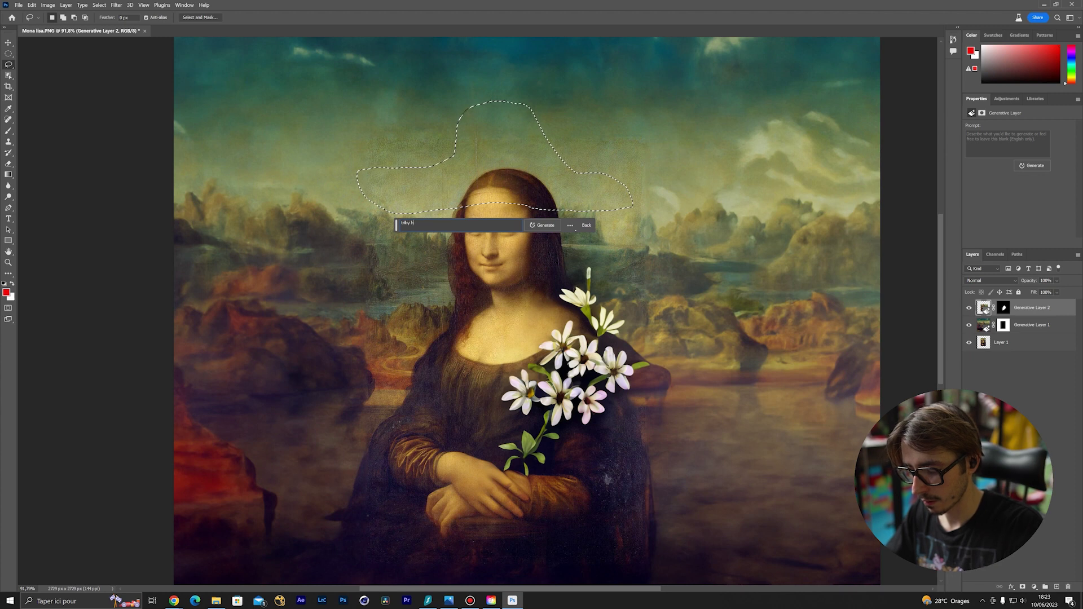
key(Return)
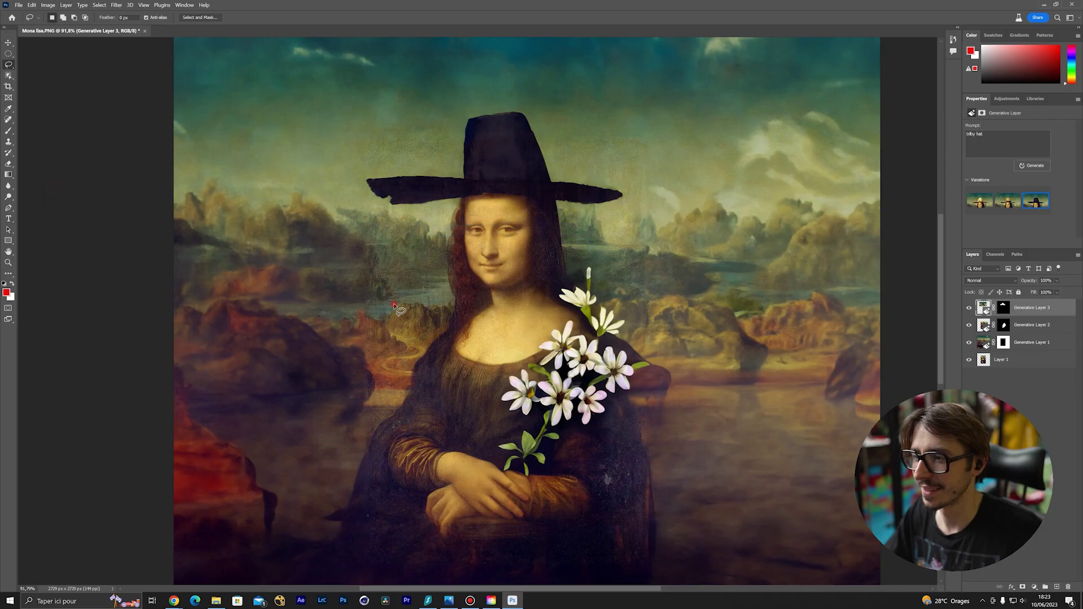
click(480, 223)
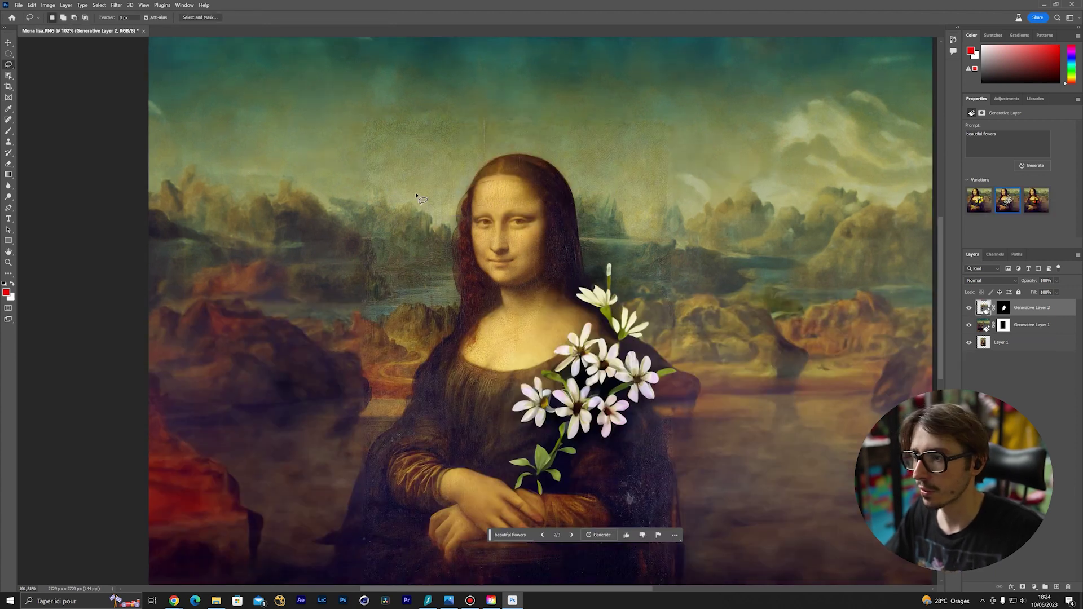
- Regenerate the hat with a women's hat prompt and browse to the black wide-brimmed variation
drag(393, 200, 389, 196)
click(458, 212)
text(marriage hat)
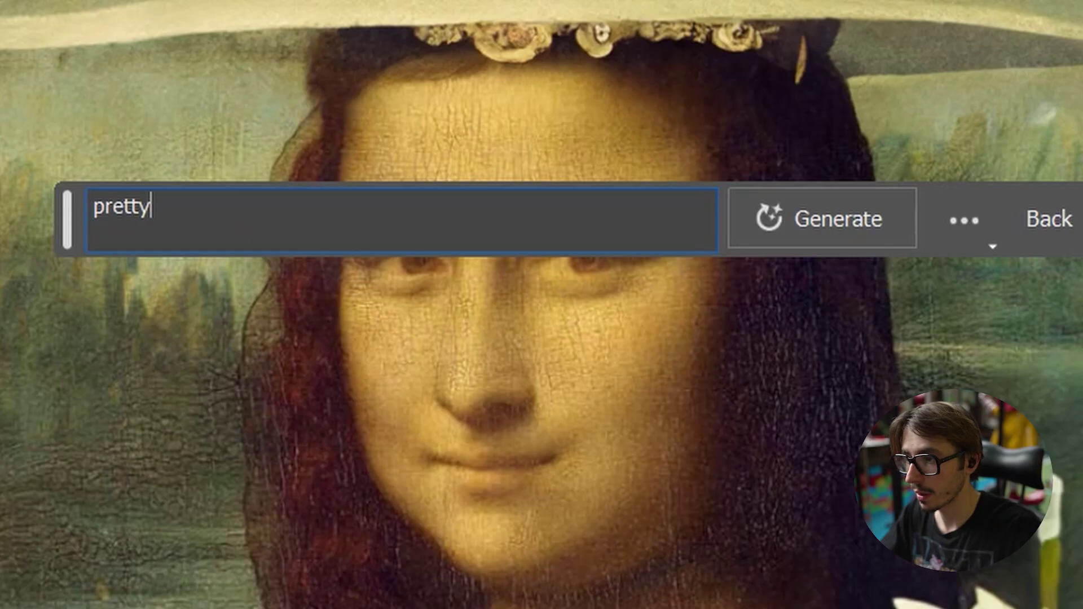
text(womenn hat)
key(Return)
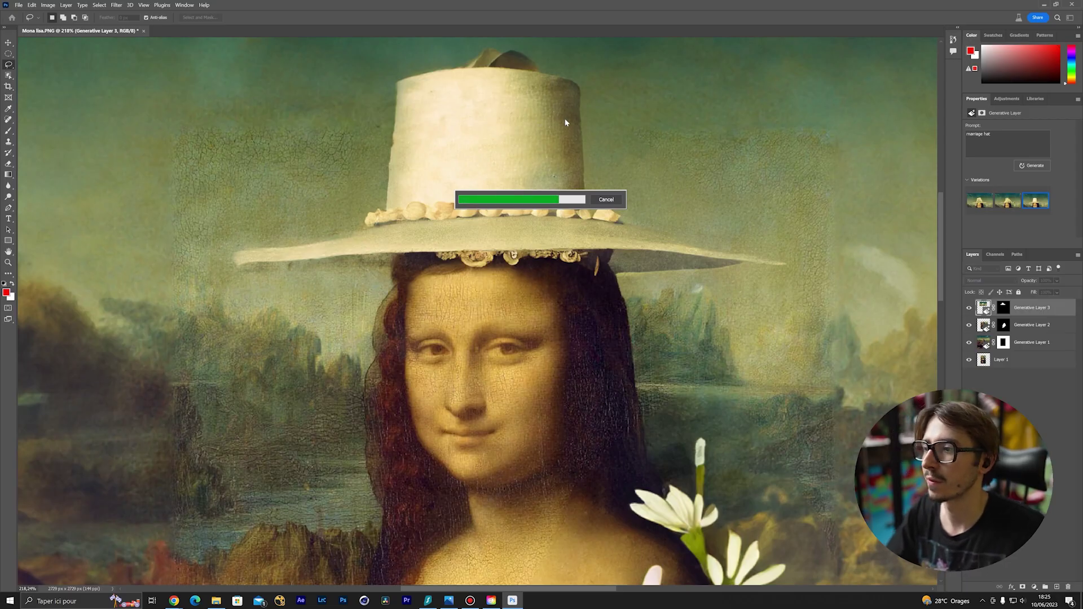
scroll(540, 121, up, 5)
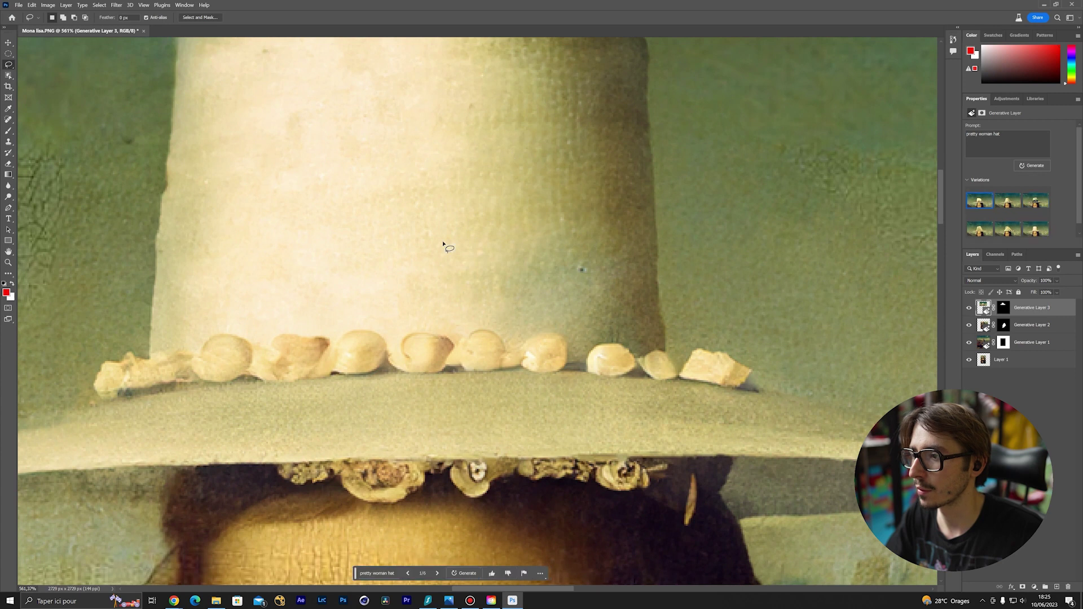
scroll(443, 244, down, 8)
click(436, 369)
click(436, 369)
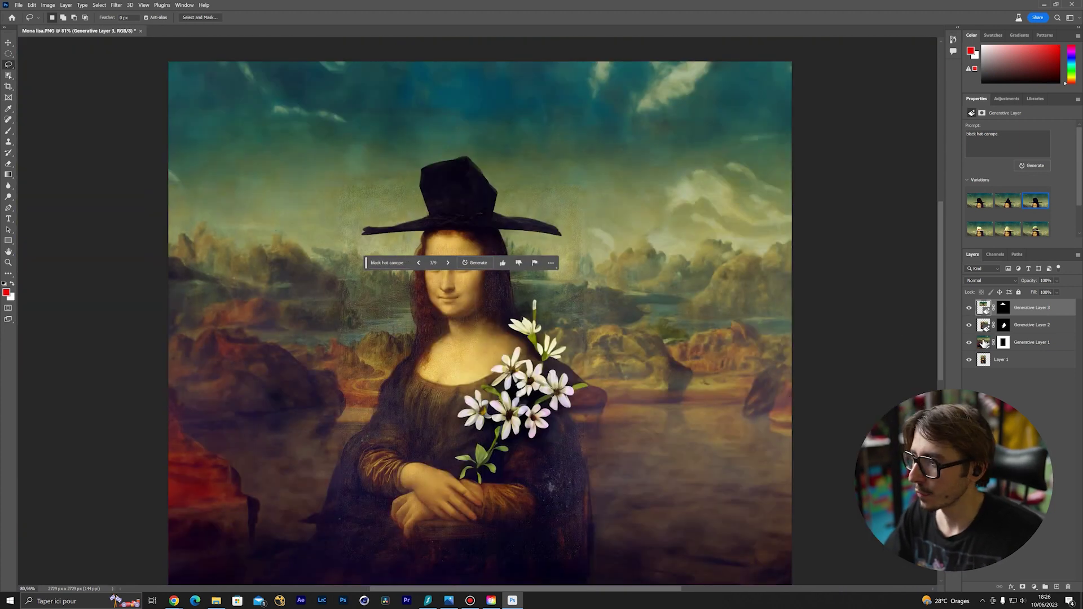
- Hide the generated hat layer and run Generative Fill over the Mona Lisa's hair and face
click(1001, 359)
click(969, 307)
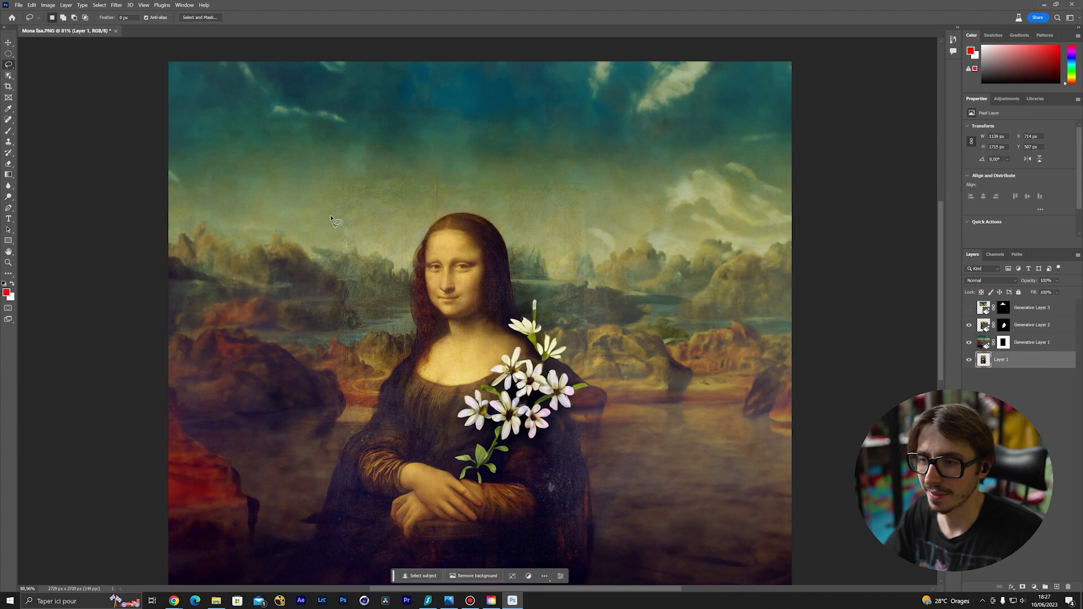
scroll(422, 239, up, 5)
drag(370, 449, 414, 378)
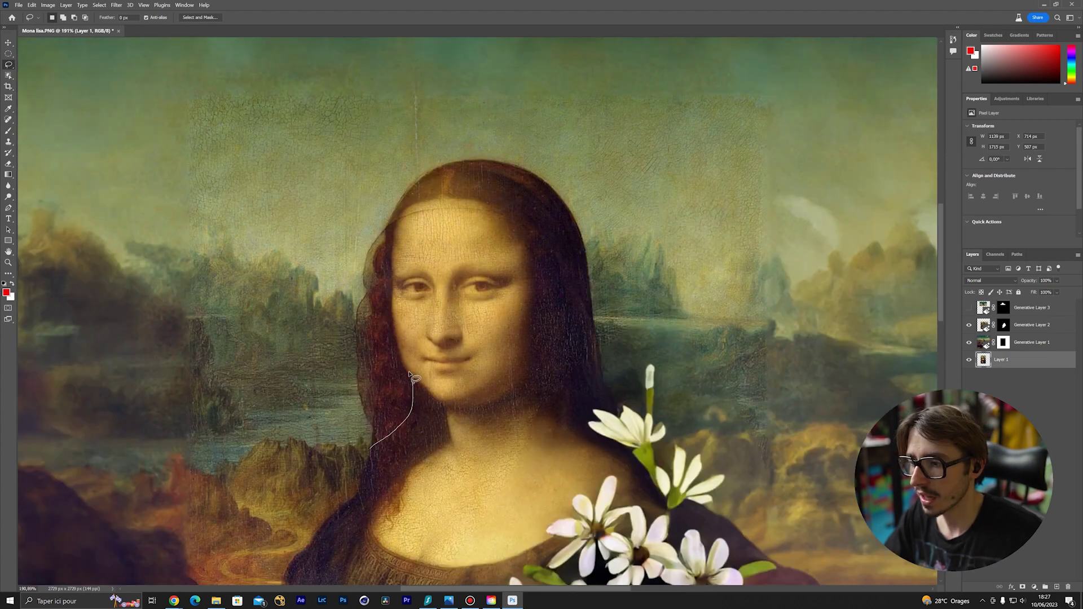
drag(400, 251, 307, 559)
click(417, 572)
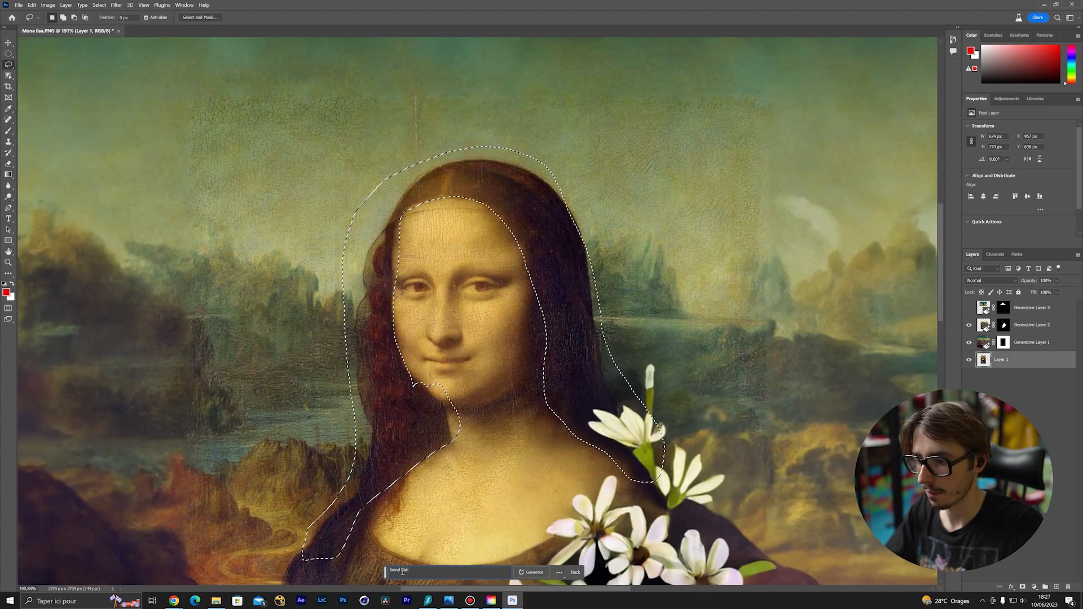
click(773, 572)
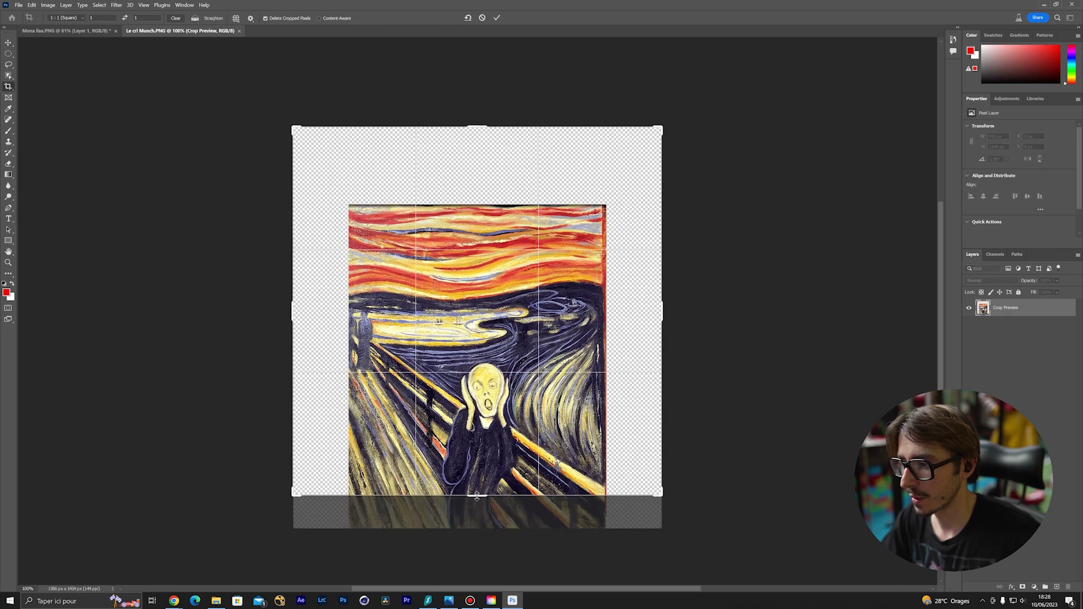
- Commit a 1:1 crop extended beyond The Scream's edges
drag(477, 496, 477, 556)
key(Return)
click(9, 53)
- Select the painting, invert to the empty border, and generate painted landscape there
drag(353, 149, 594, 460)
key(ctrl+shift+i)
click(428, 573)
click(533, 574)
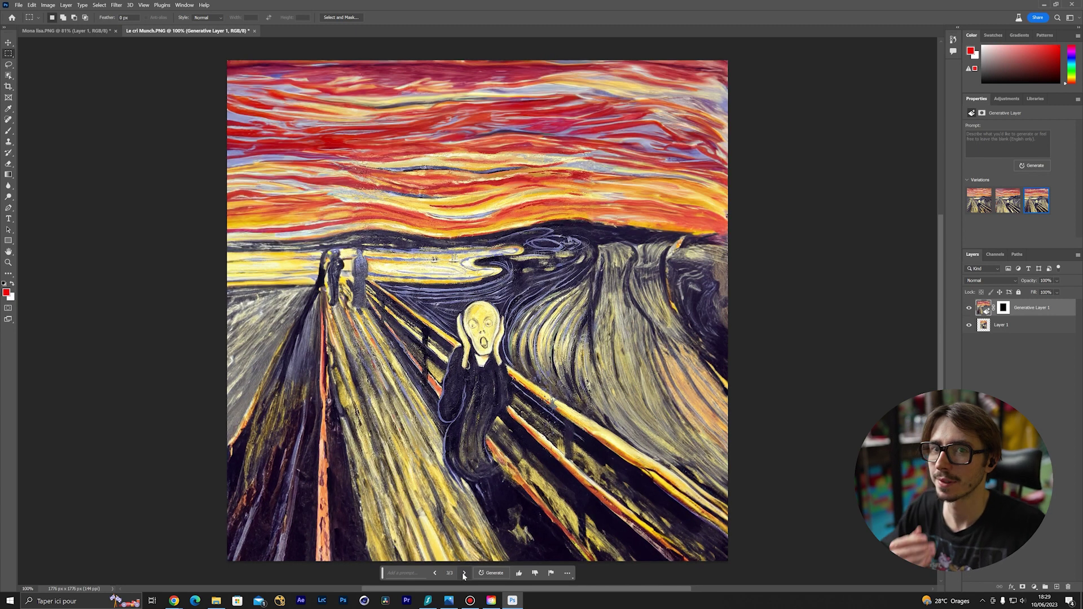
click(464, 573)
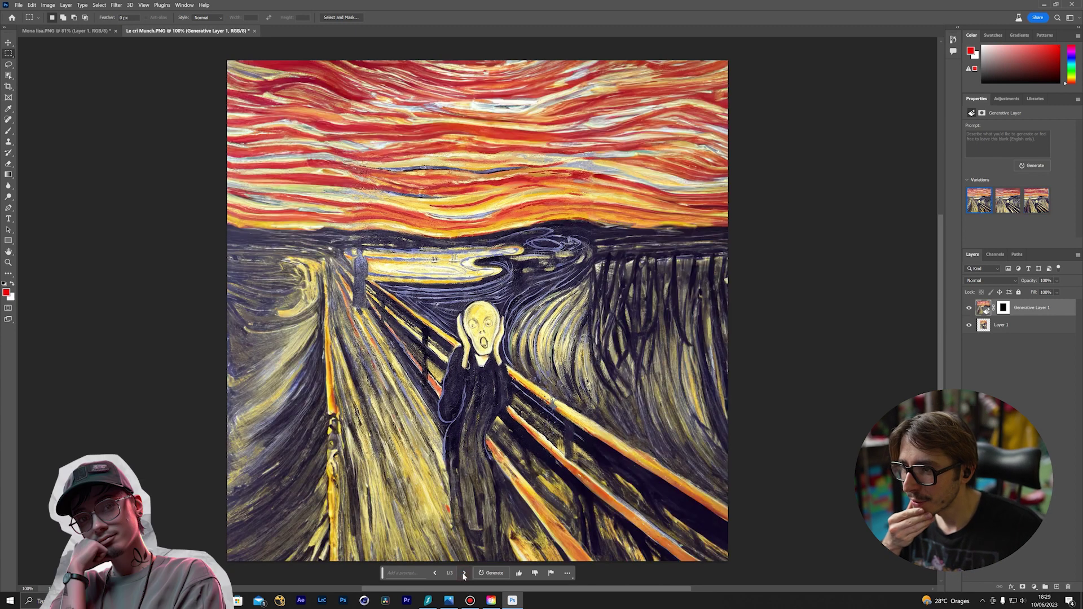
click(464, 574)
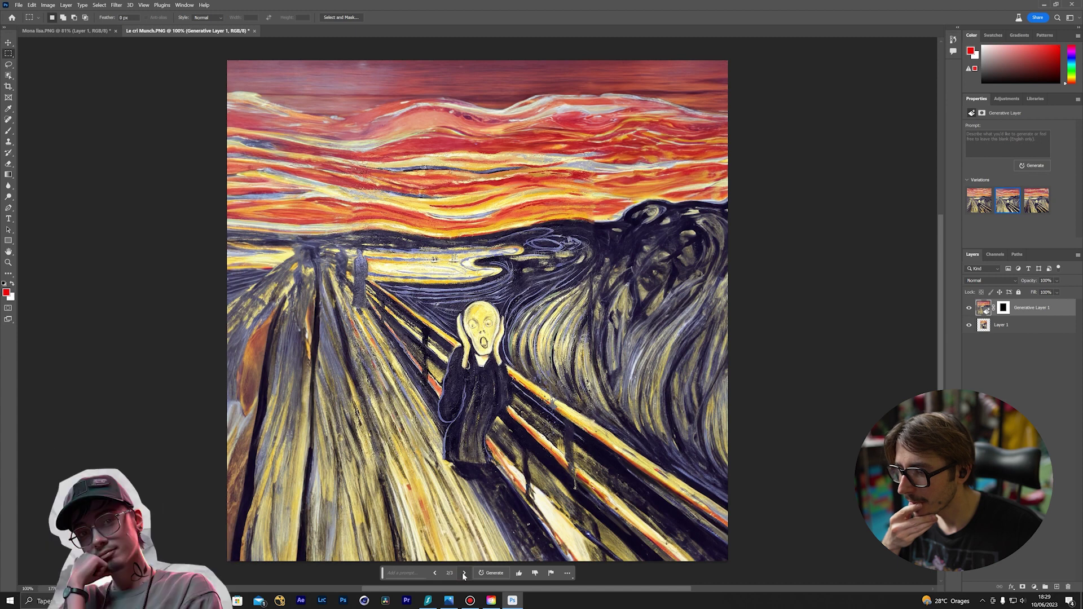
click(464, 573)
drag(332, 261, 382, 248)
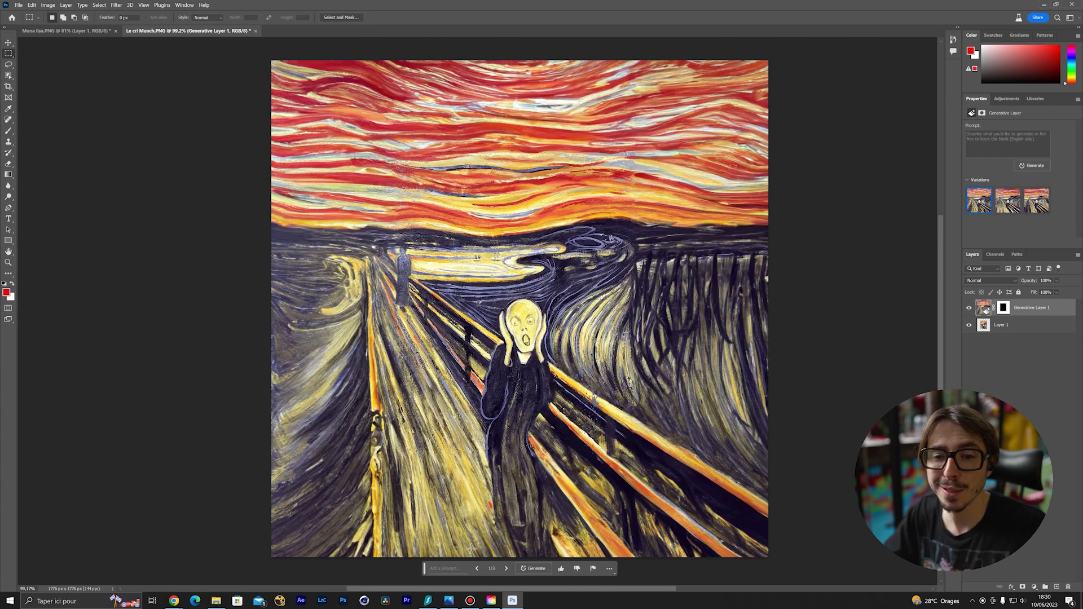
click(506, 569)
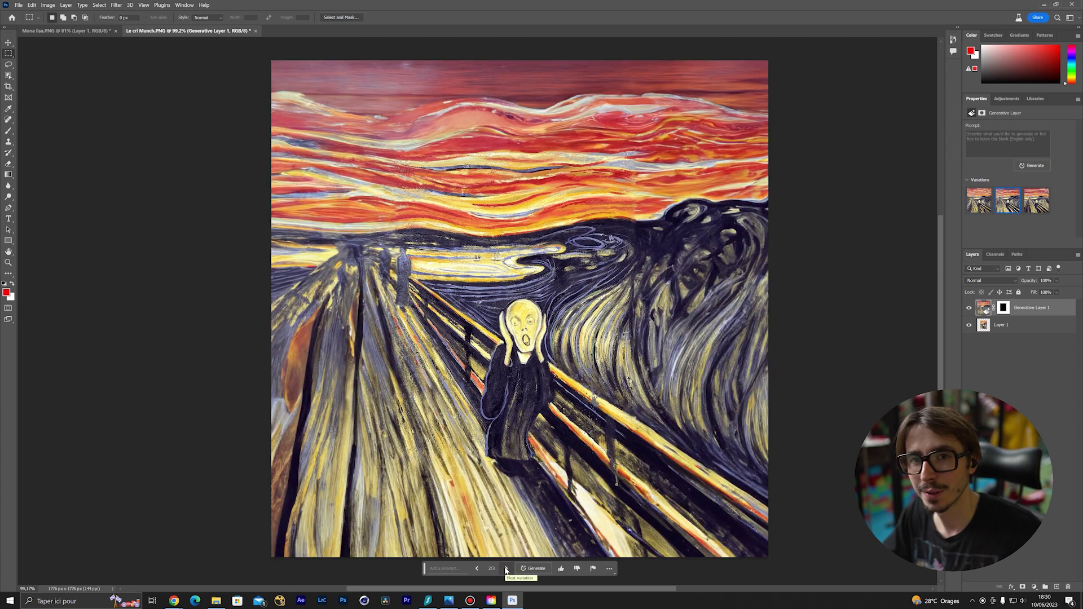
scroll(391, 249, up, 5)
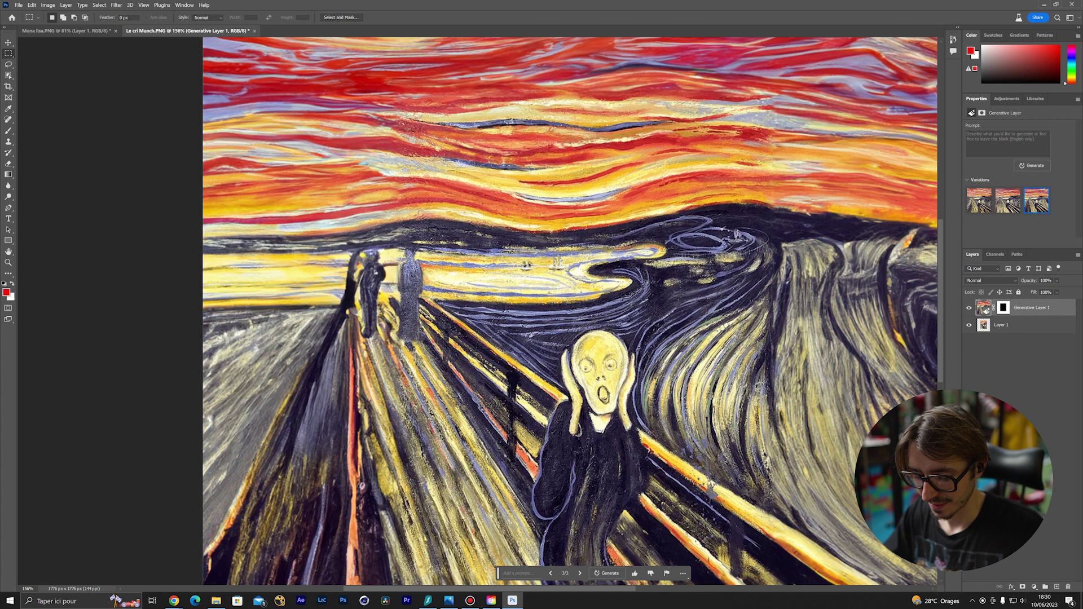
scroll(535, 390, down, 5)
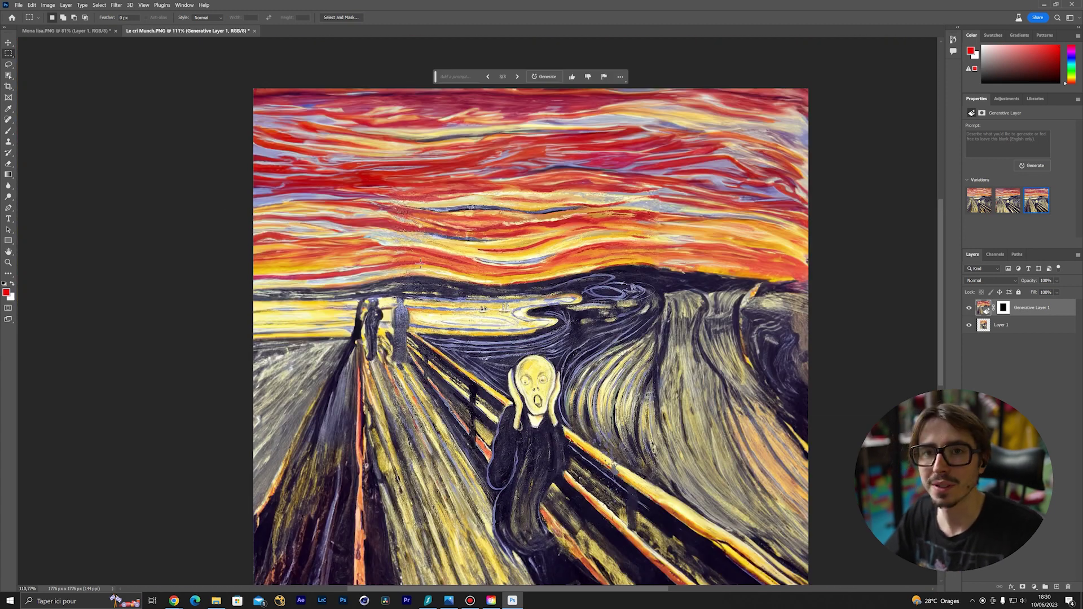
scroll(420, 263, down, 2)
click(969, 308)
click(969, 308)
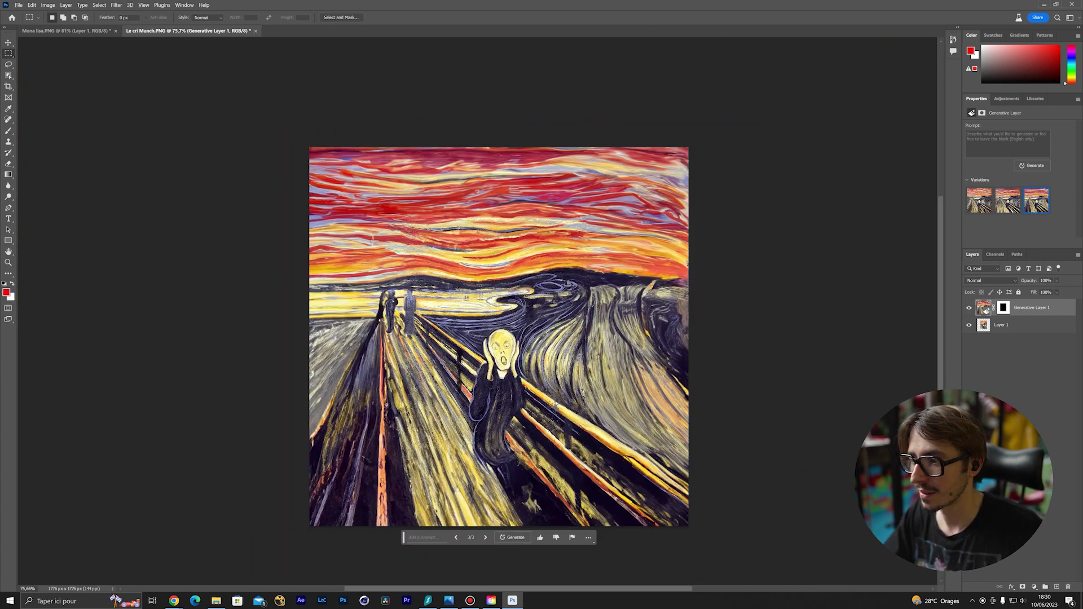
scroll(619, 342, up, 1)
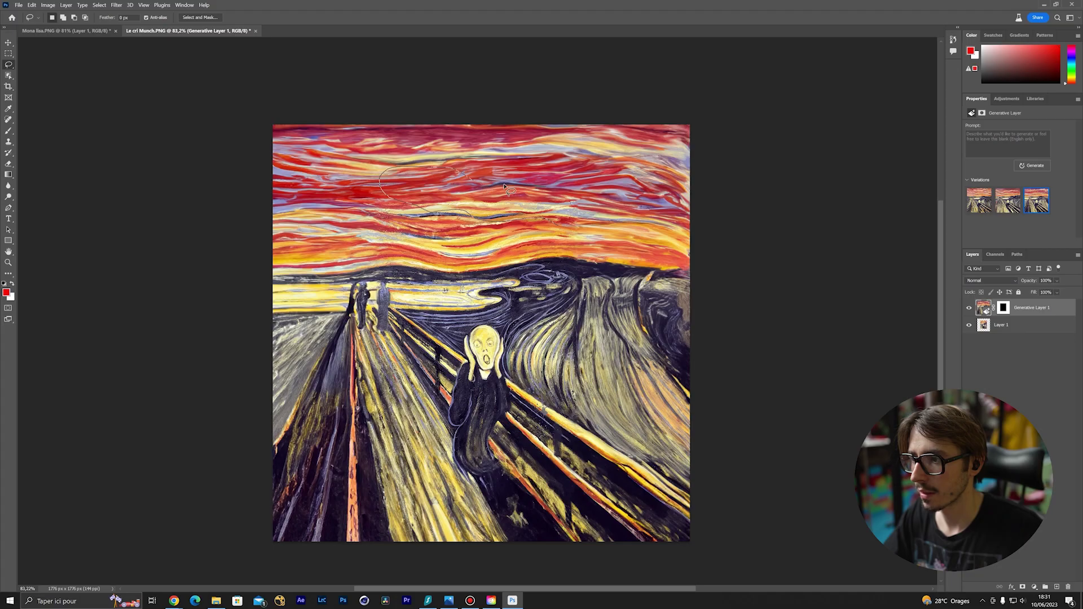
- Generate black birds in The Scream's red sky, compare variations, and select the horizon strip
mouse_move(501, 189)
mouse_down()
mouse_move(581, 175)
mouse_move(619, 211)
mouse_up()
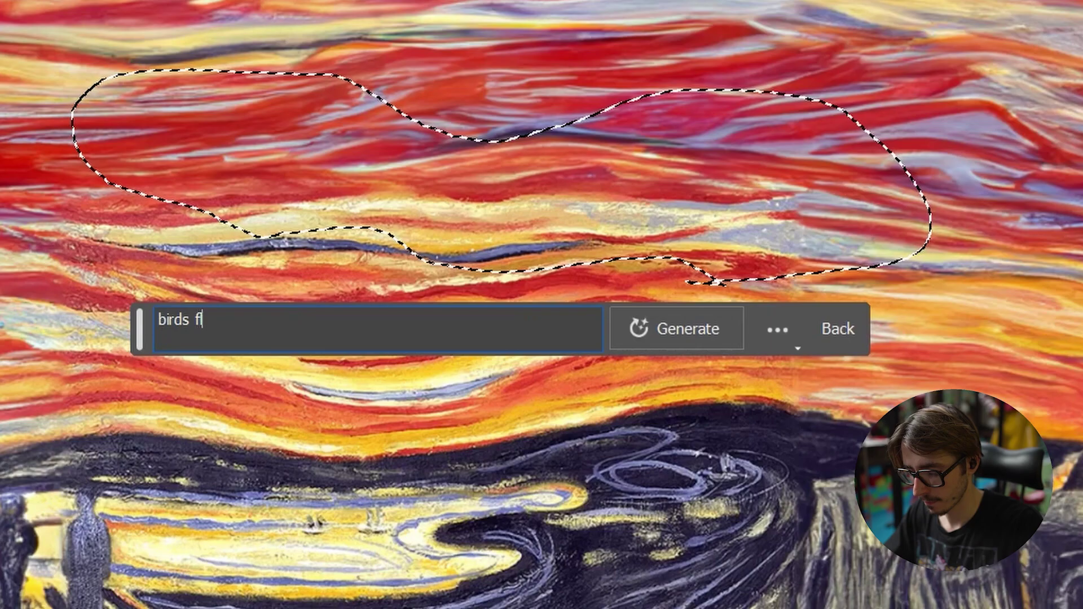
text(ying)
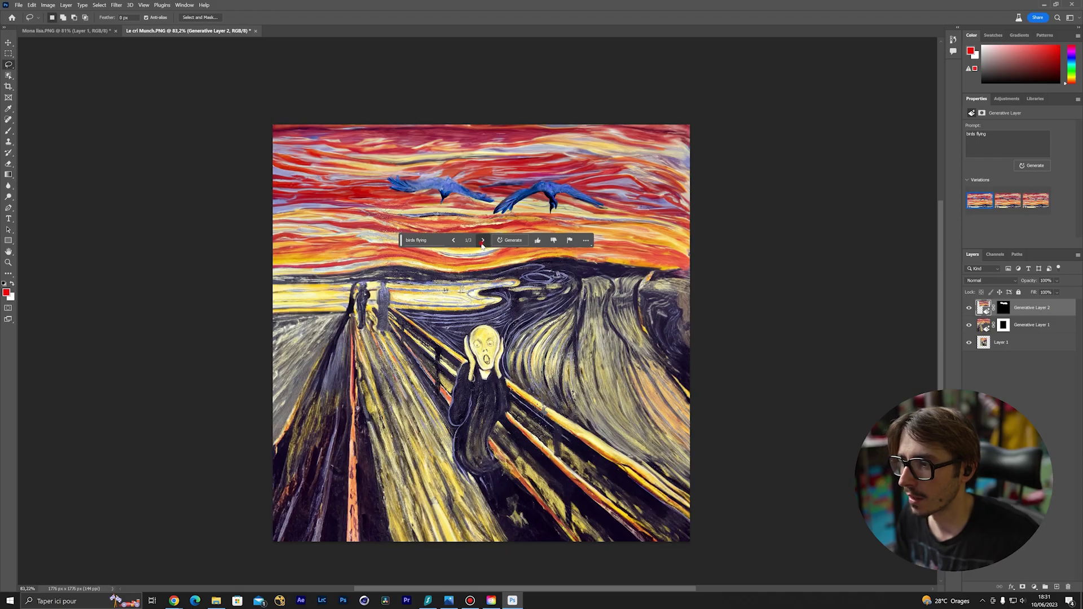
click(482, 240)
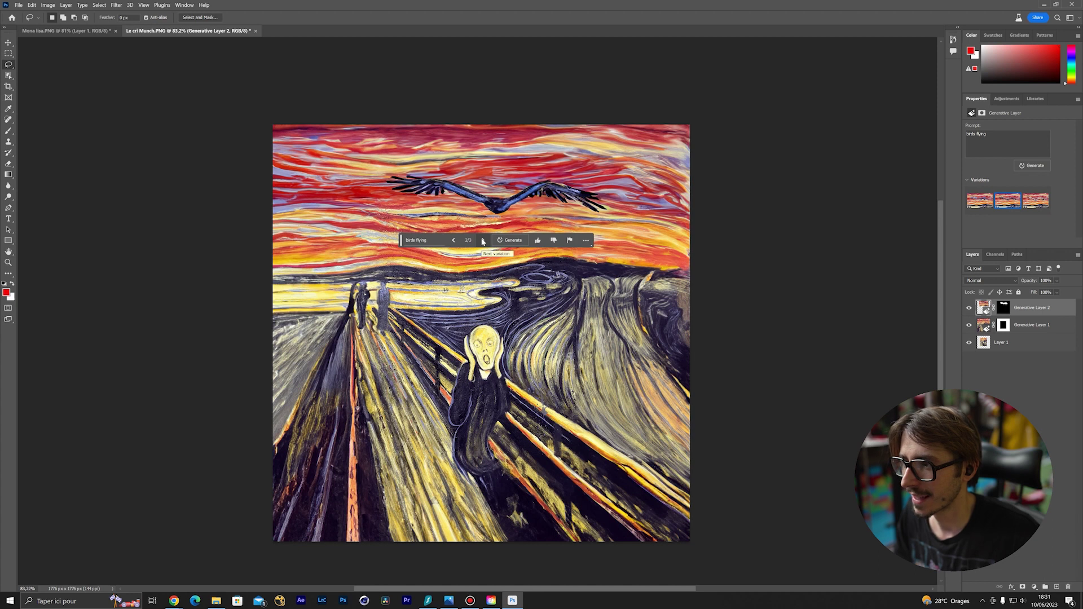
click(483, 240)
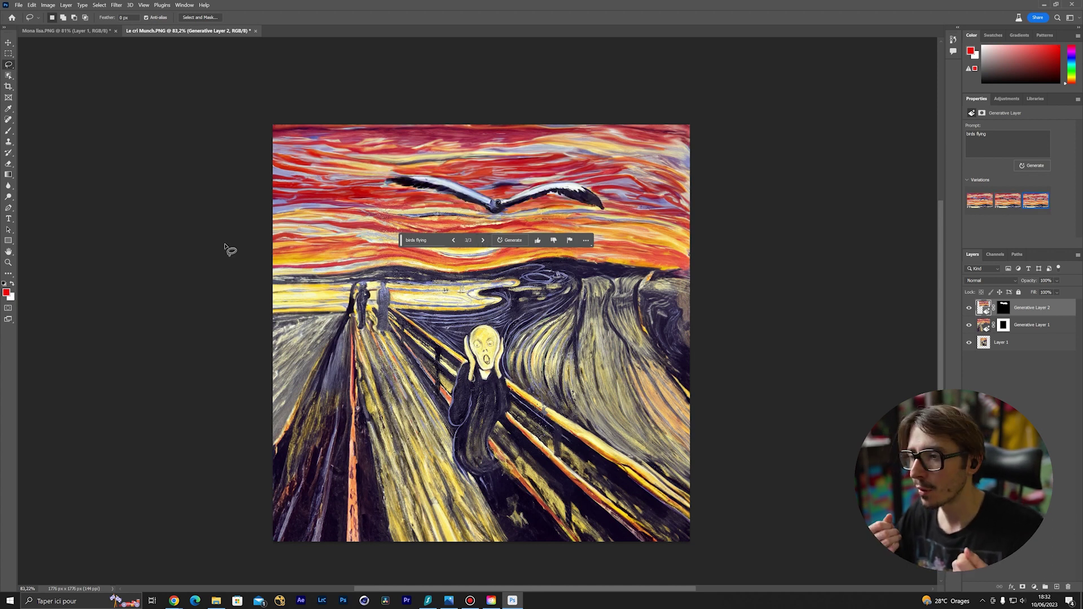
click(482, 241)
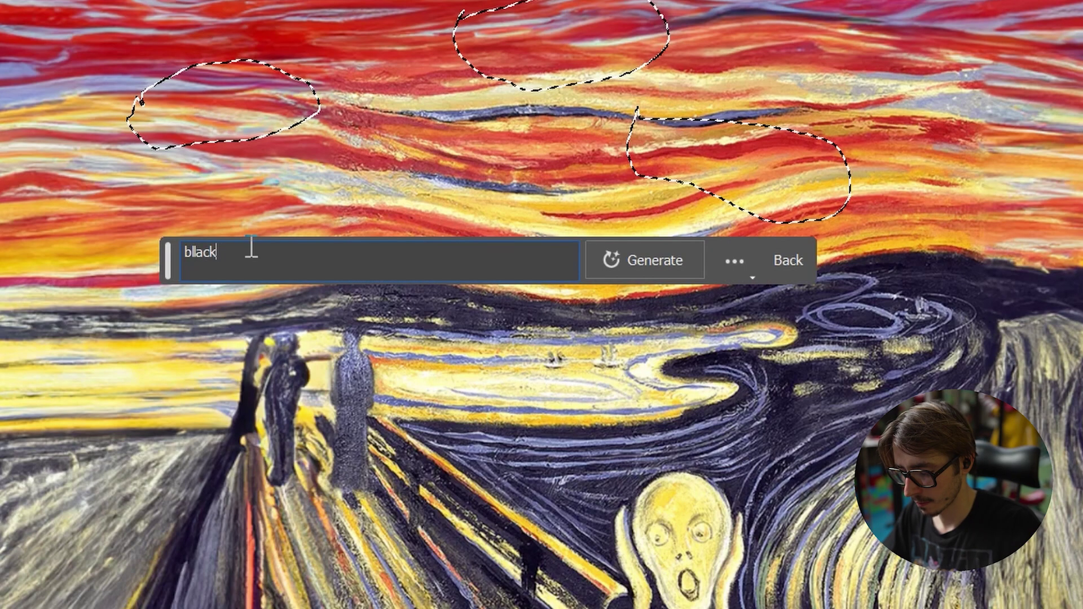
text(birds)
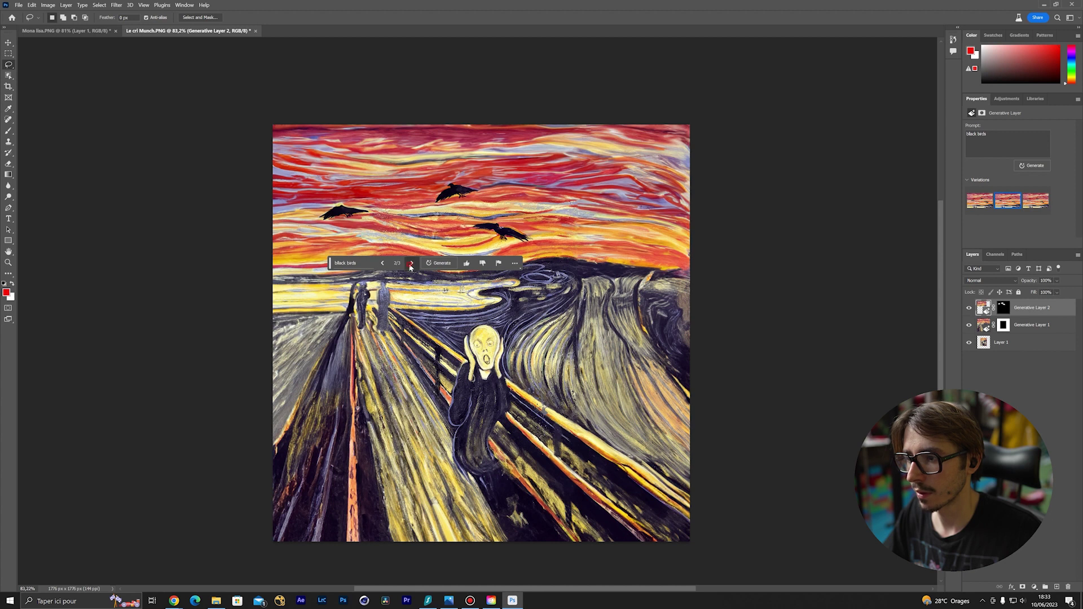
click(411, 263)
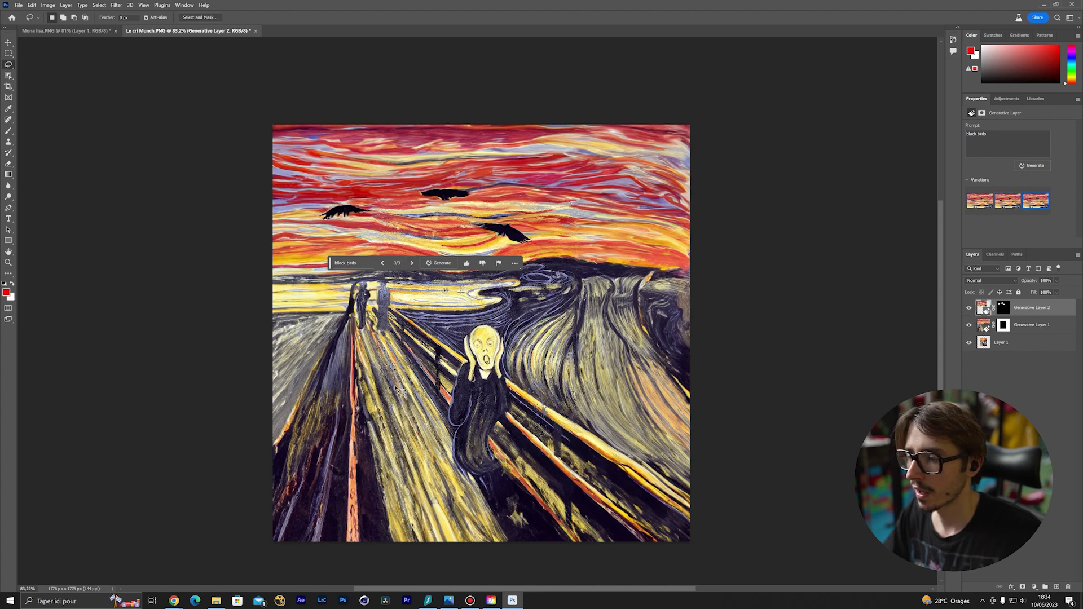
mouse_move(558, 209)
mouse_down()
mouse_move(618, 274)
mouse_move(704, 272)
mouse_up()
- Generate 'sunrays' along the horizon of The Scream's sky and view variations two and three
click(565, 285)
text(sunrays)
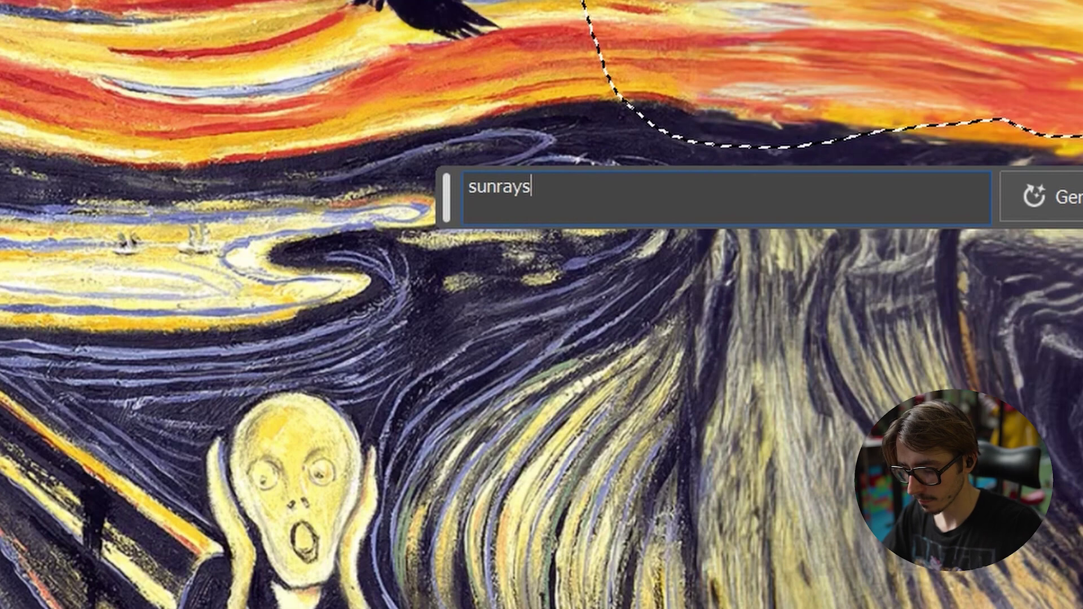
key(Return)
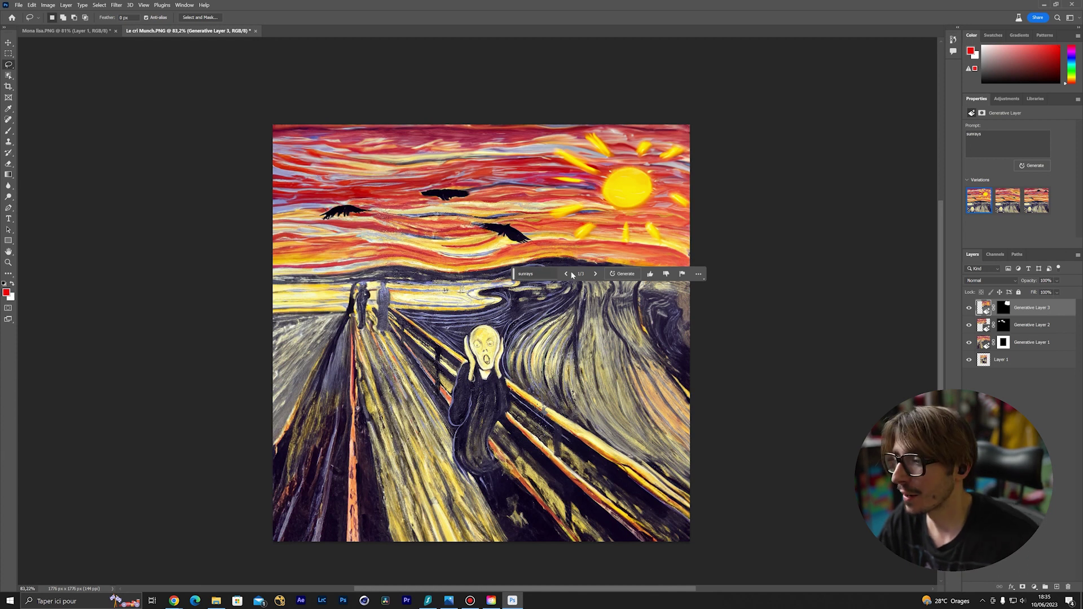
click(595, 273)
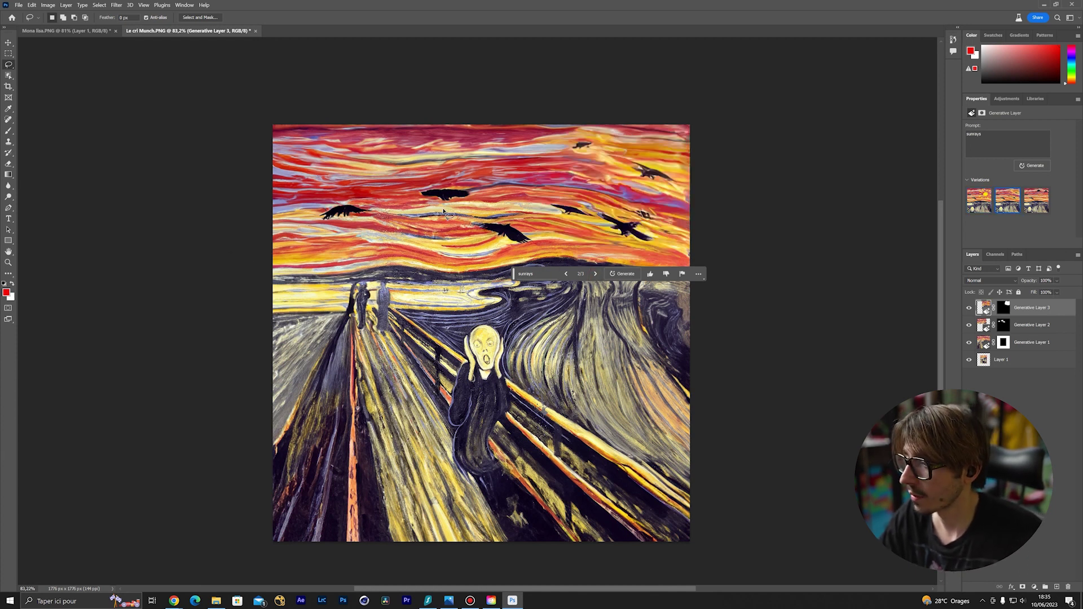
click(595, 273)
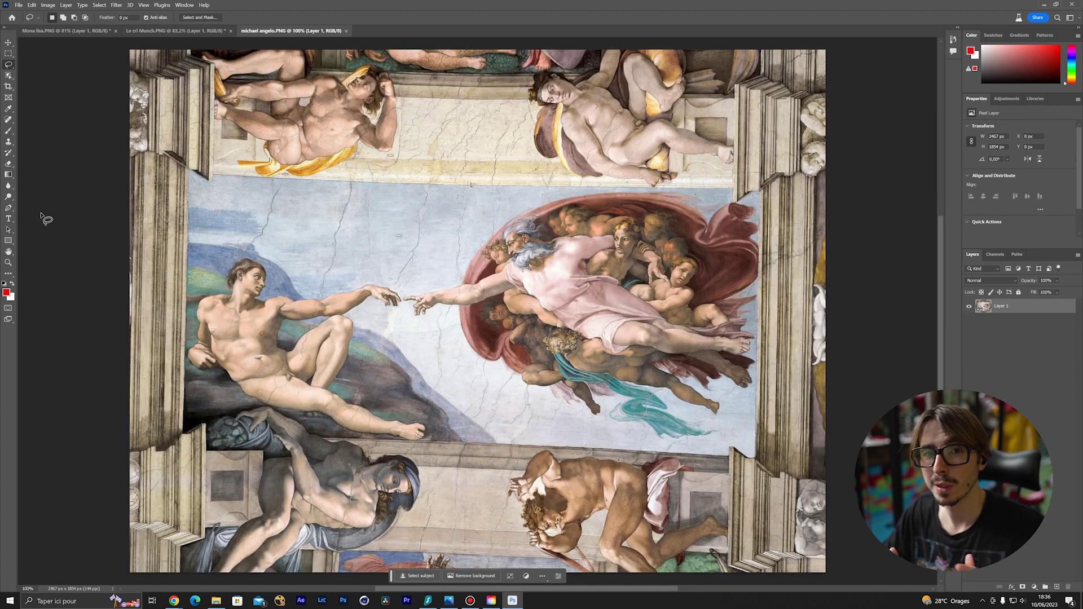
- Generate ceiling architecture around The Creation of Adam and compare extension variations, showing the third
scroll(357, 202, down, 3)
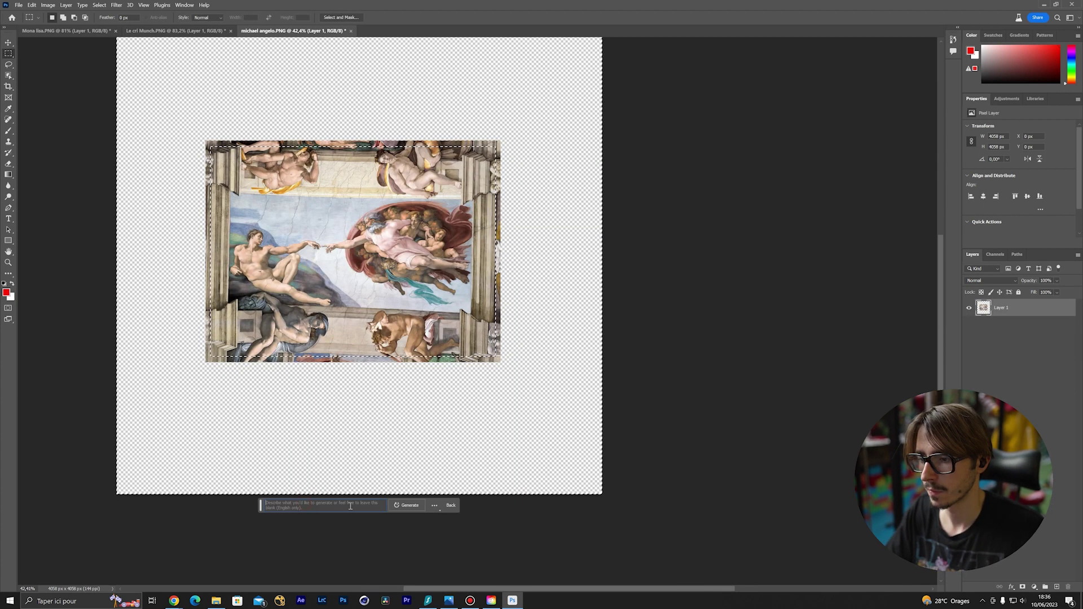
click(406, 504)
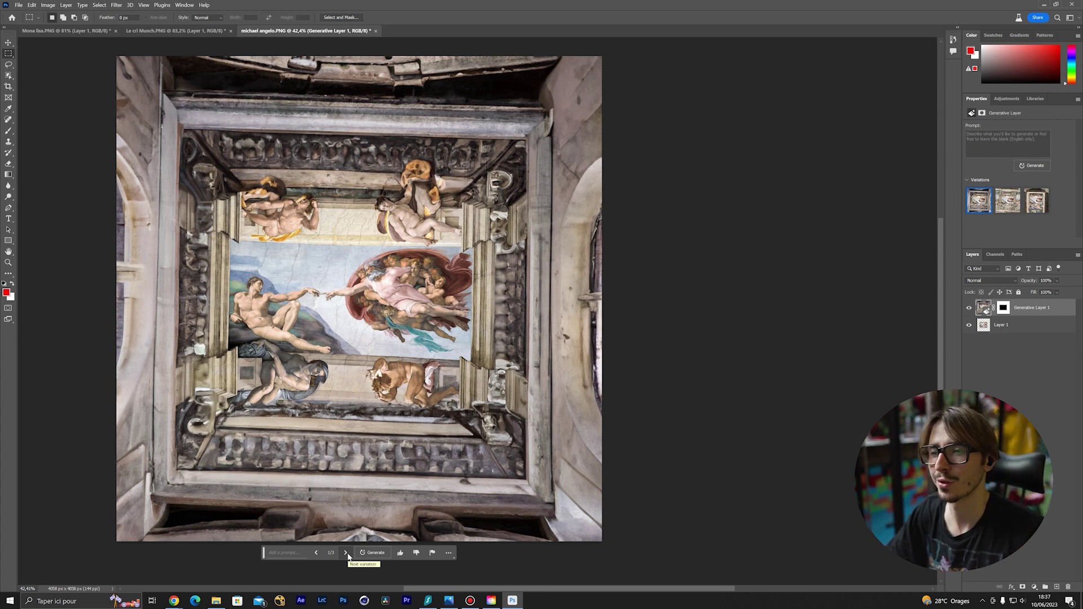
click(969, 307)
click(969, 308)
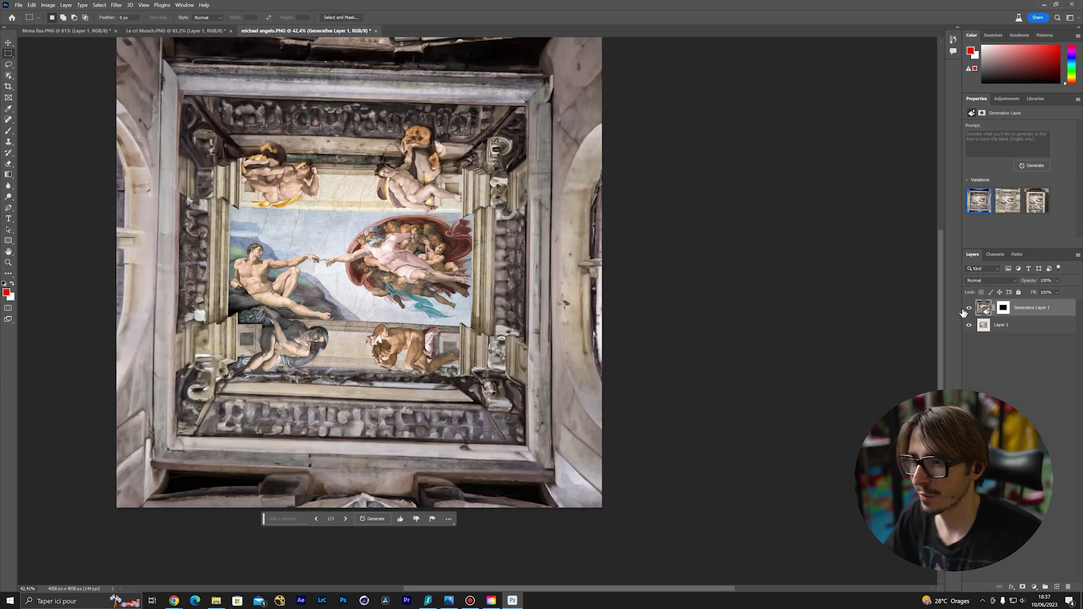
click(346, 553)
click(345, 553)
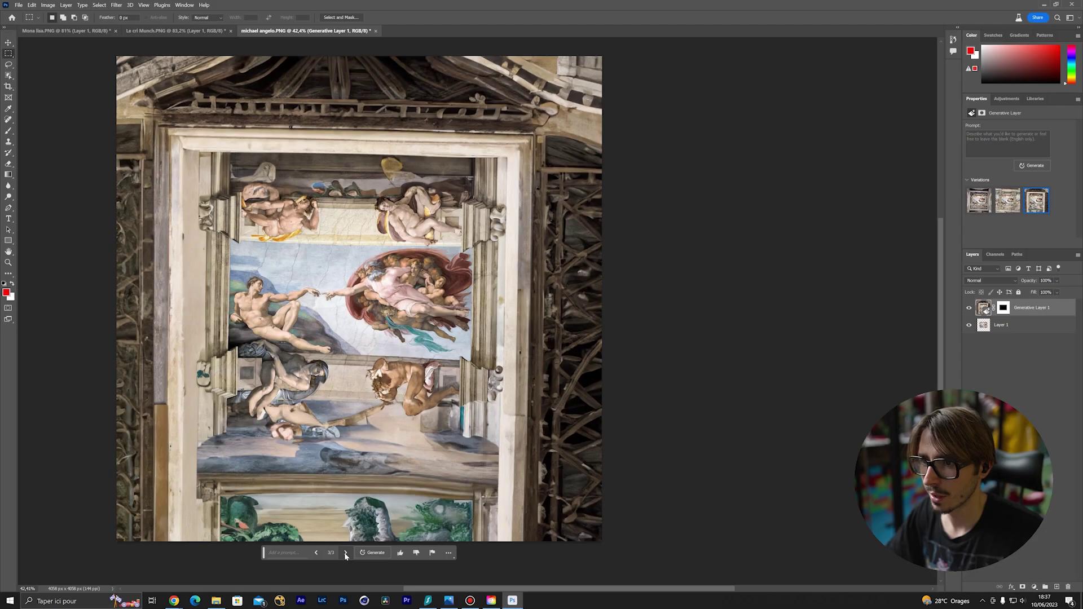
scroll(75, 378, down, 2)
scroll(216, 362, up, 3)
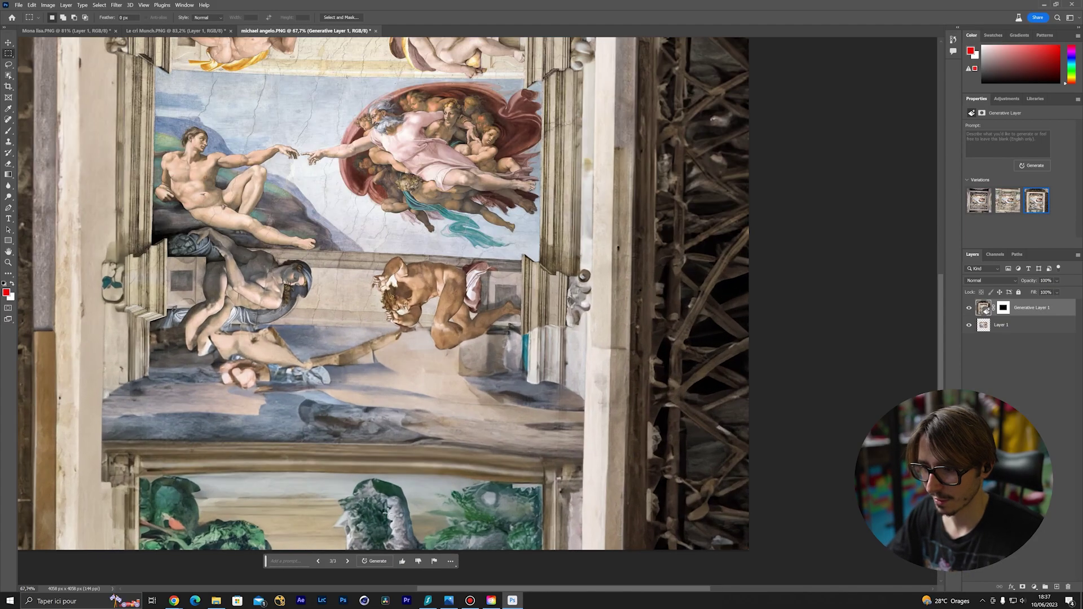
scroll(367, 390, down, 4)
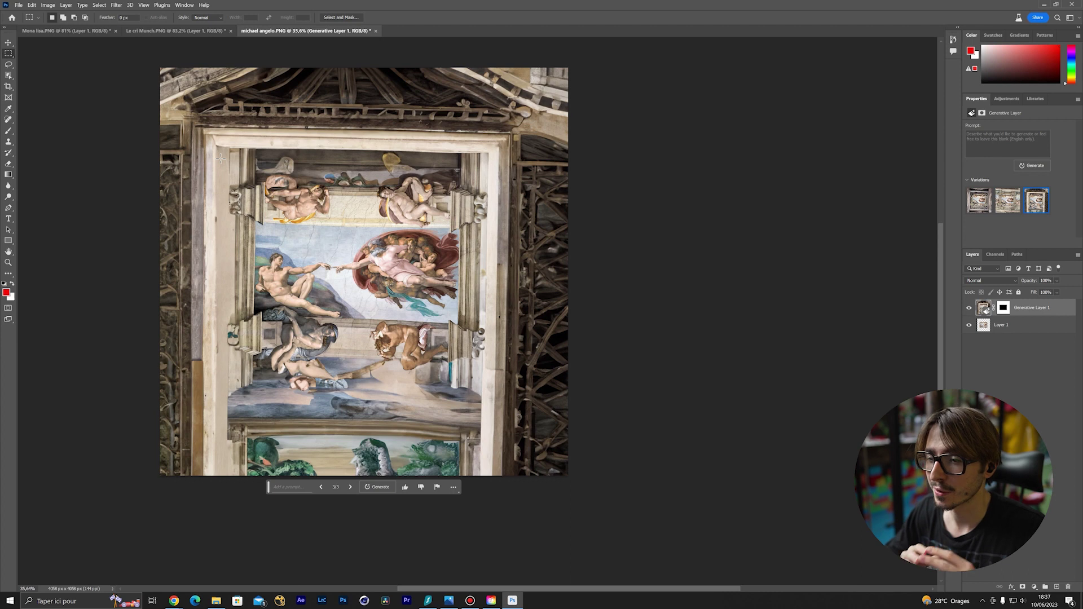
scroll(220, 159, up, 2)
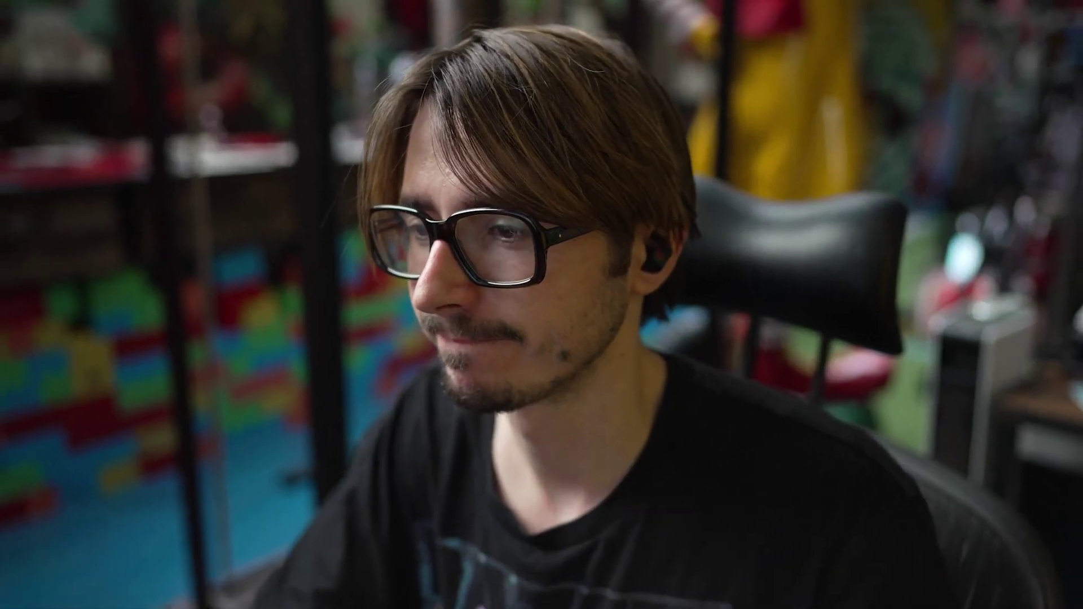
- Lasso the two reaching hands and enter the prompt 'cyberpunk robit hands'
key(l)
drag(344, 246, 500, 259)
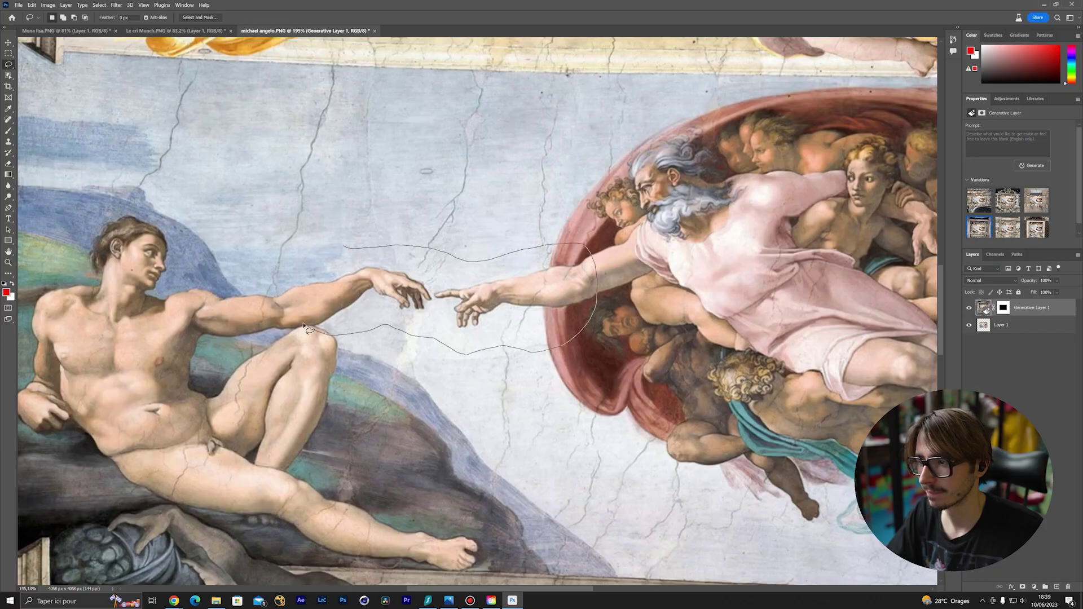
drag(304, 326, 341, 249)
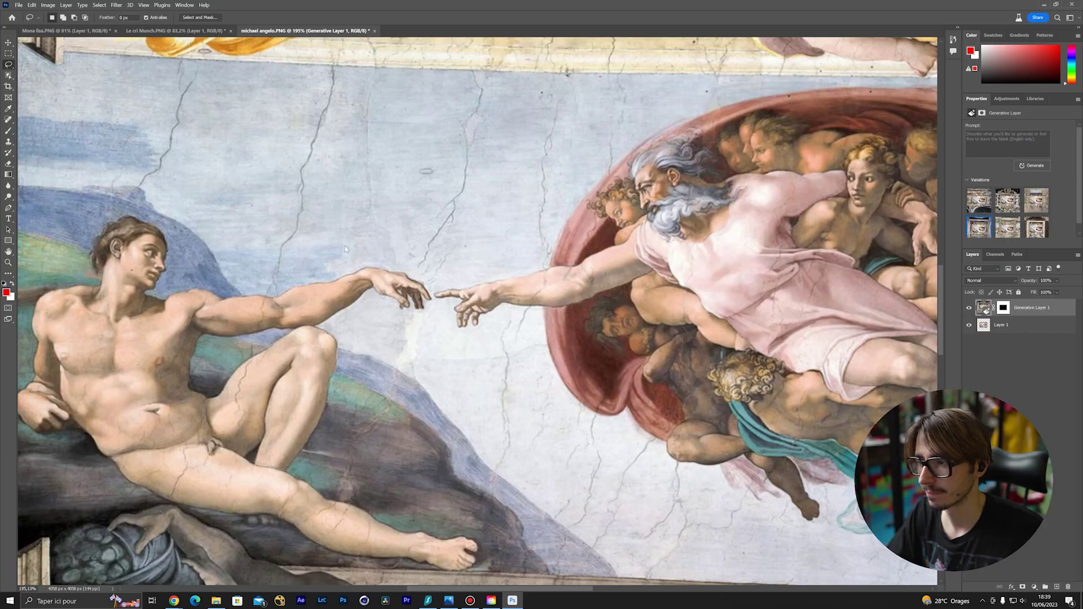
click(429, 366)
text(cyberpunk r)
text(obit hands)
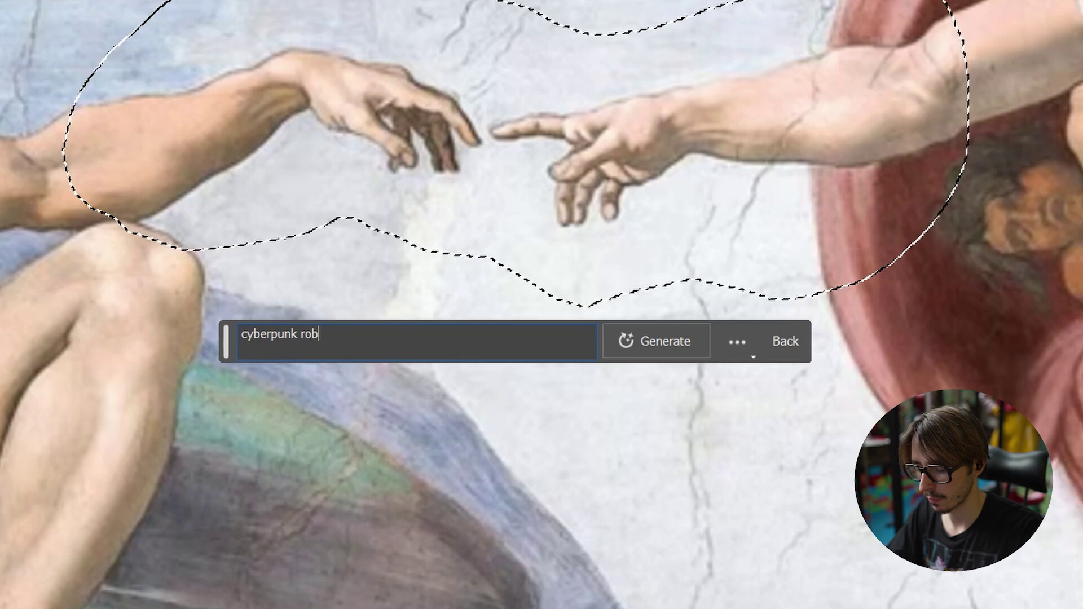
- Generate cyberpunk robot hands, then apple variations, between the reaching hands
key(Return)
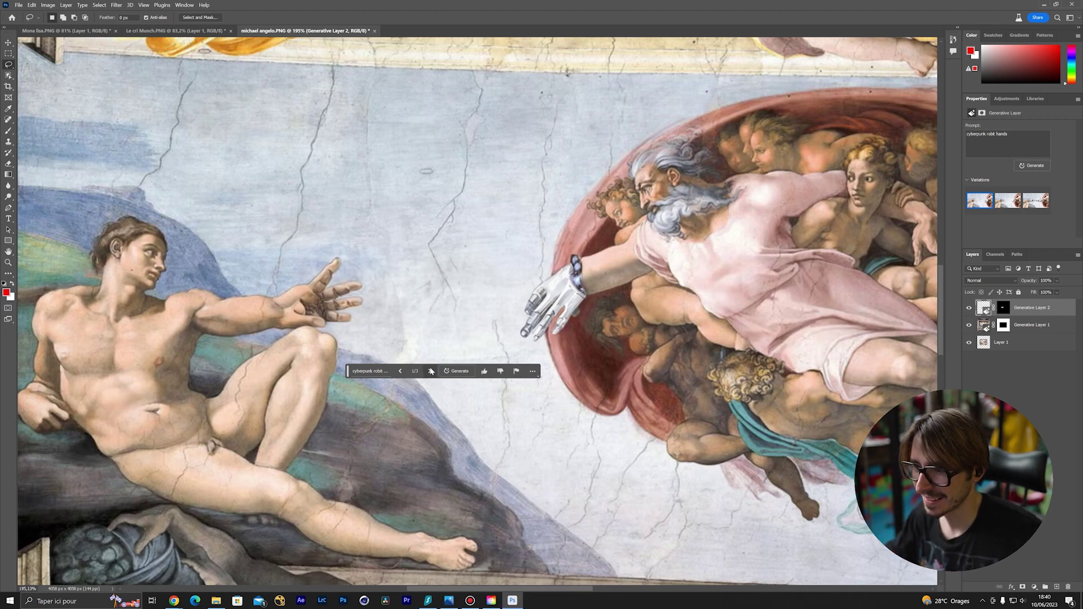
click(430, 371)
click(431, 370)
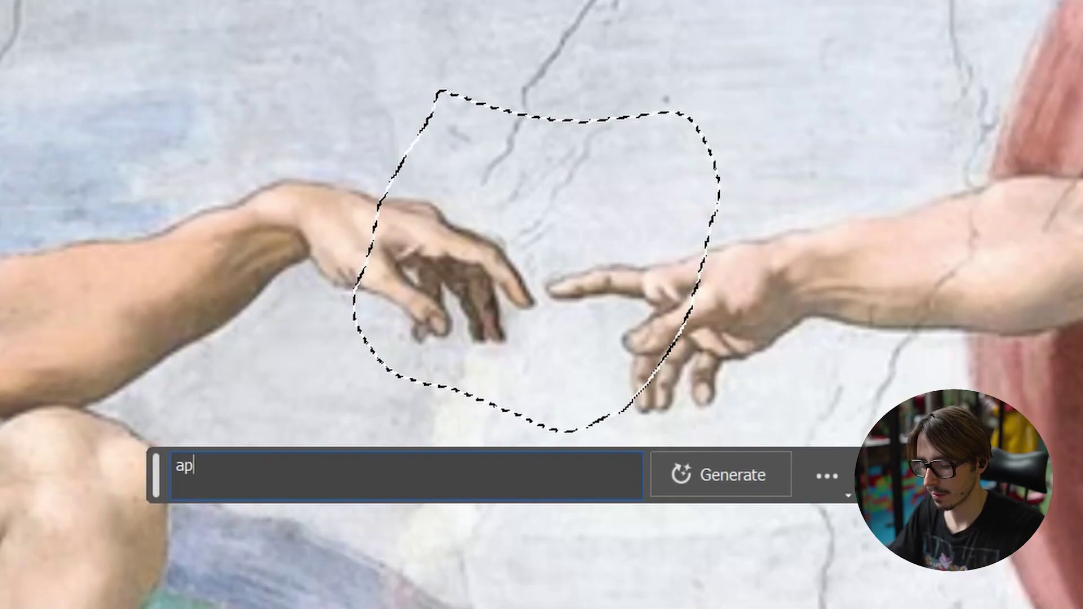
text(ple)
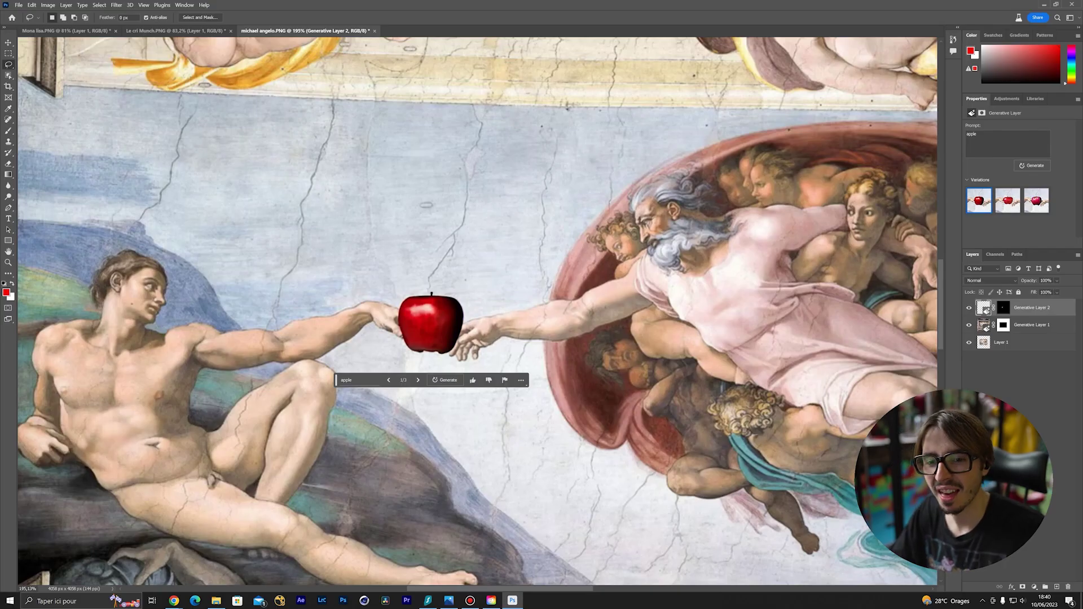
click(417, 380)
click(418, 380)
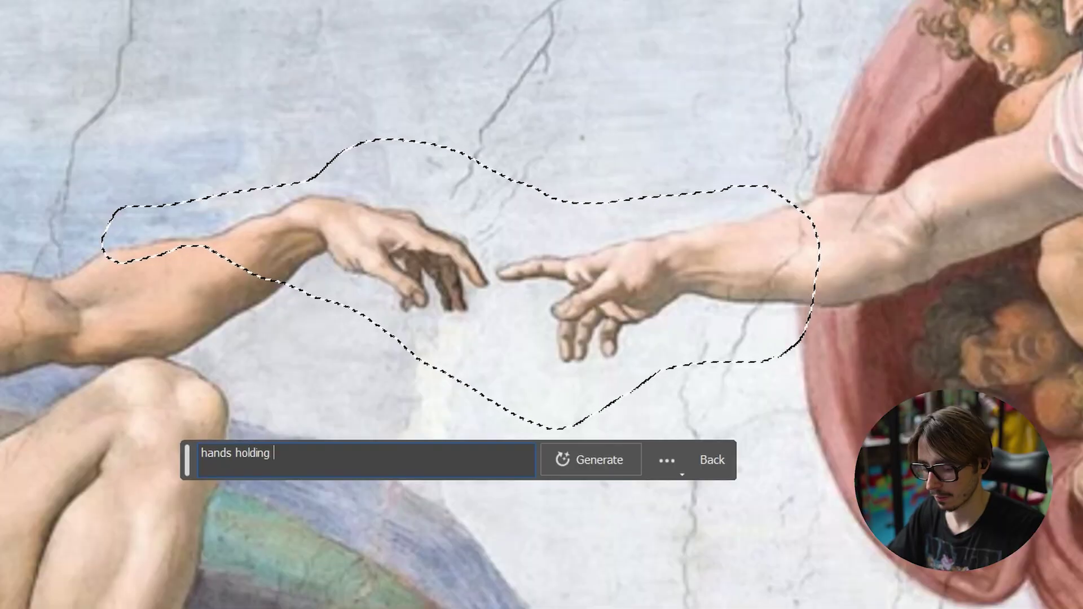
- Generate hands holding a smartphone, pick variation 3/3, and fit the whole ceiling in view
text(a smartphone)
key(Return)
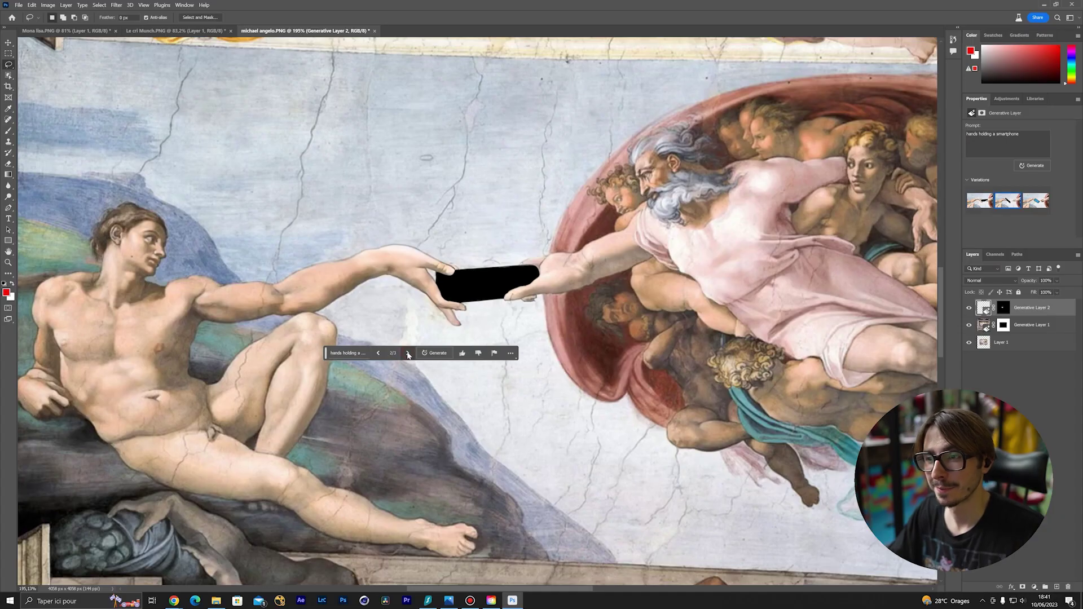
click(407, 353)
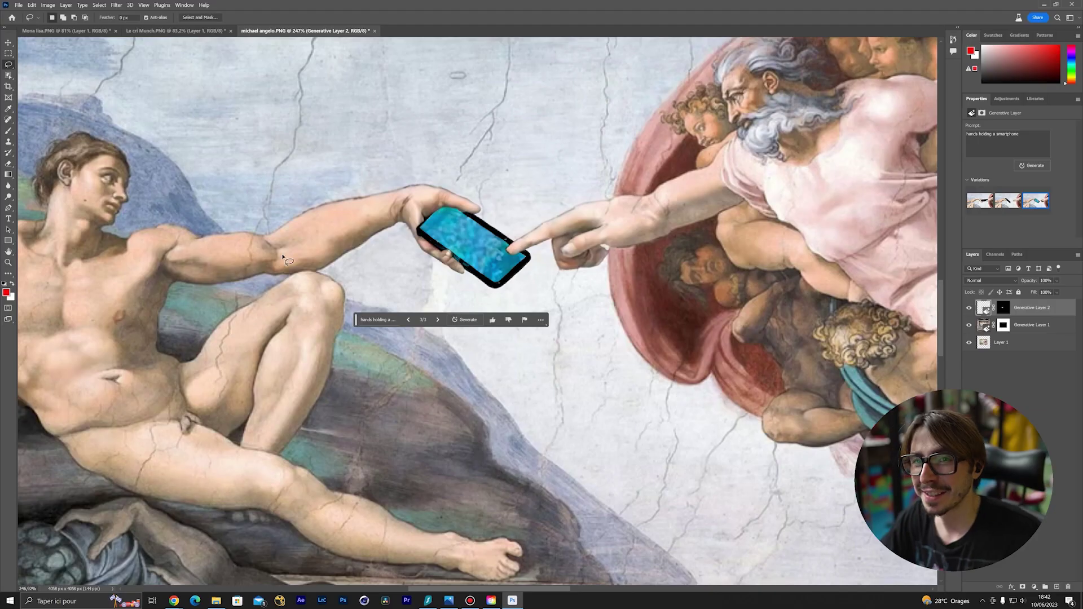
scroll(283, 257, down, 5)
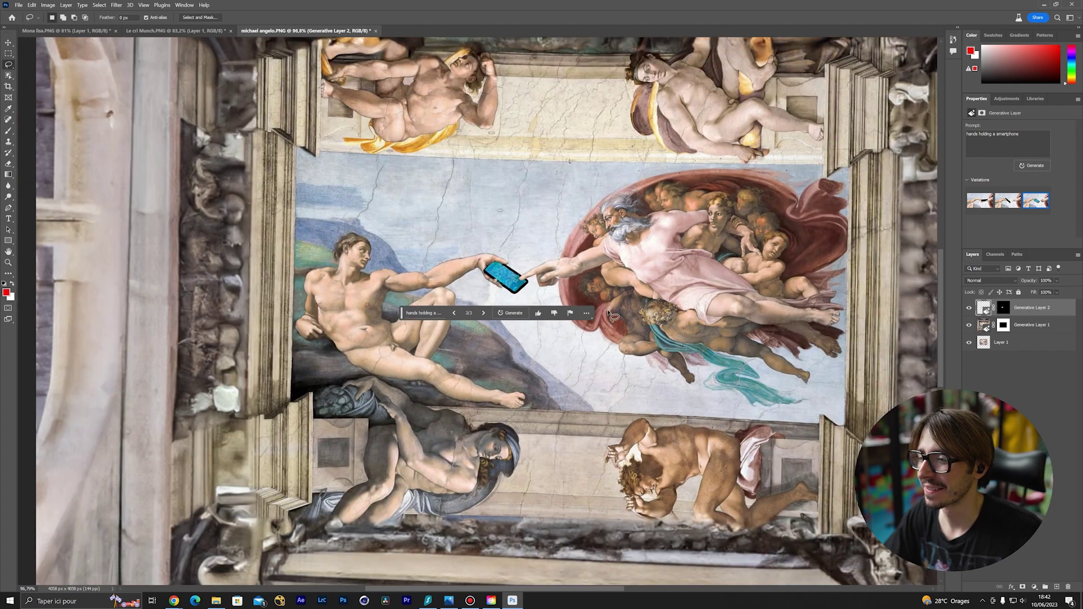
scroll(305, 254, up, 5)
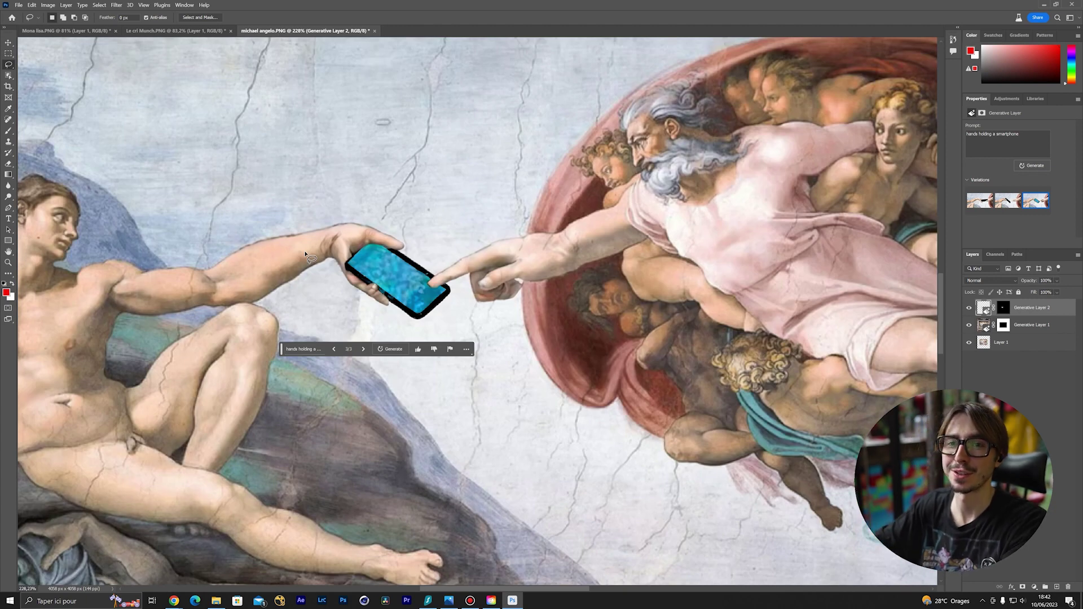
scroll(305, 254, down, 6)
key(alt+[)
key(alt+[)
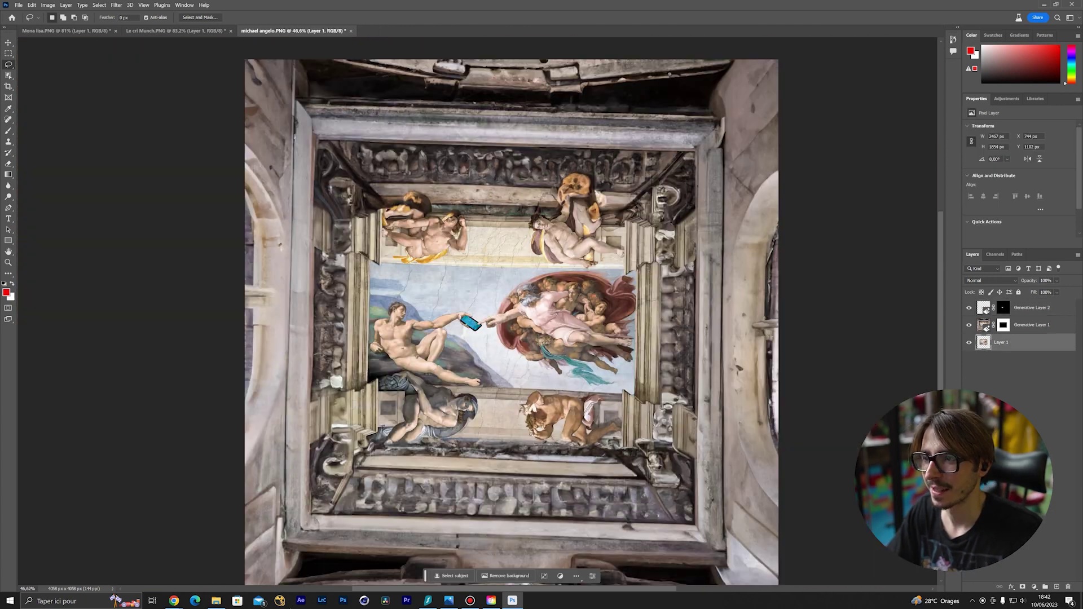
click(222, 603)
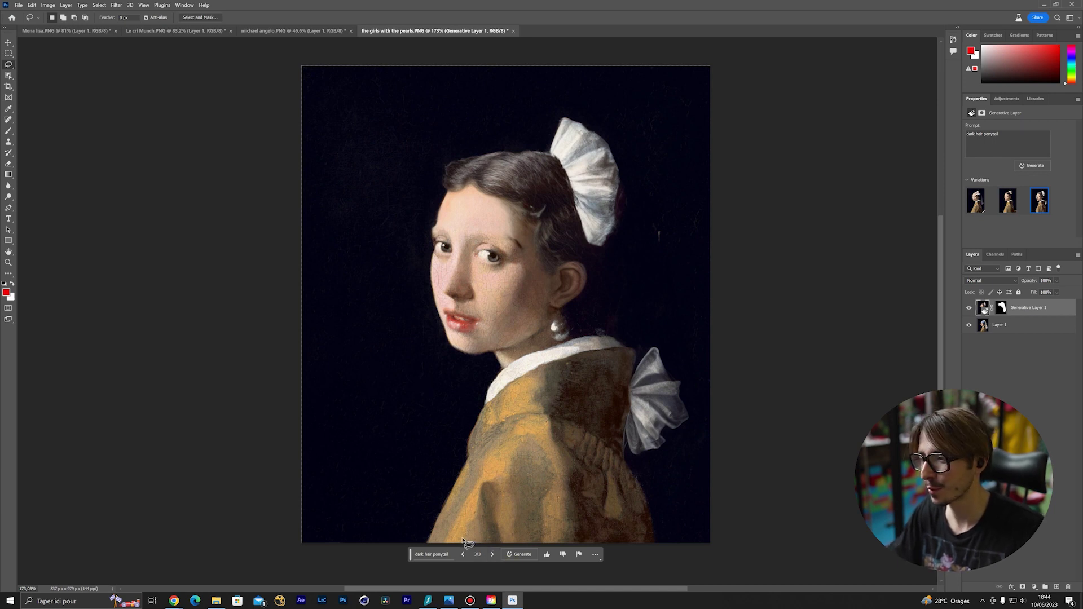
- Keep the first ponytail variation and add a generated flower earring to the Vermeer girl
click(493, 556)
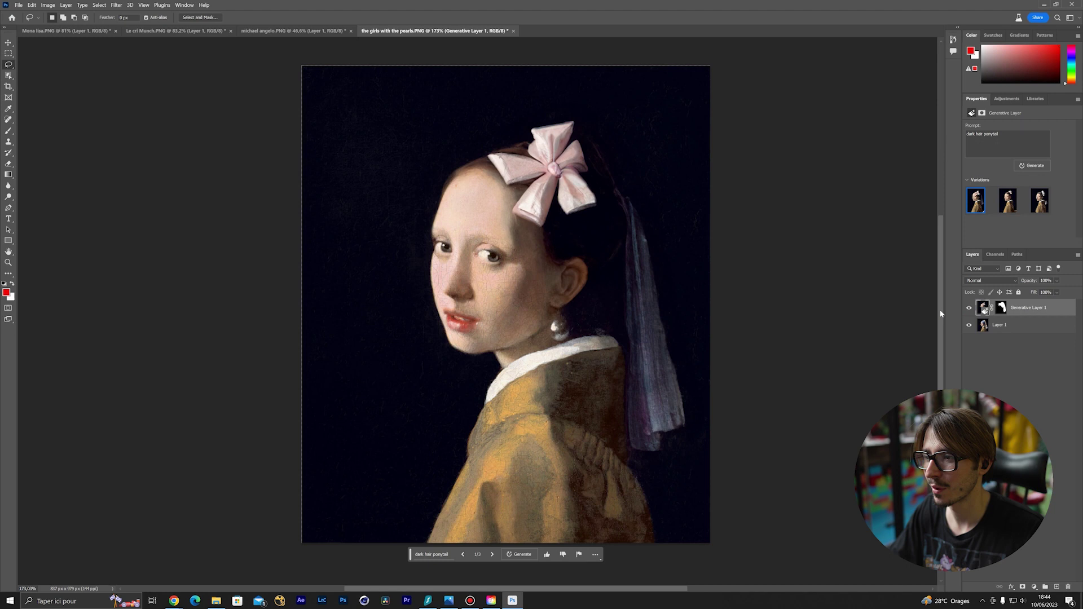
scroll(541, 288, up, 5)
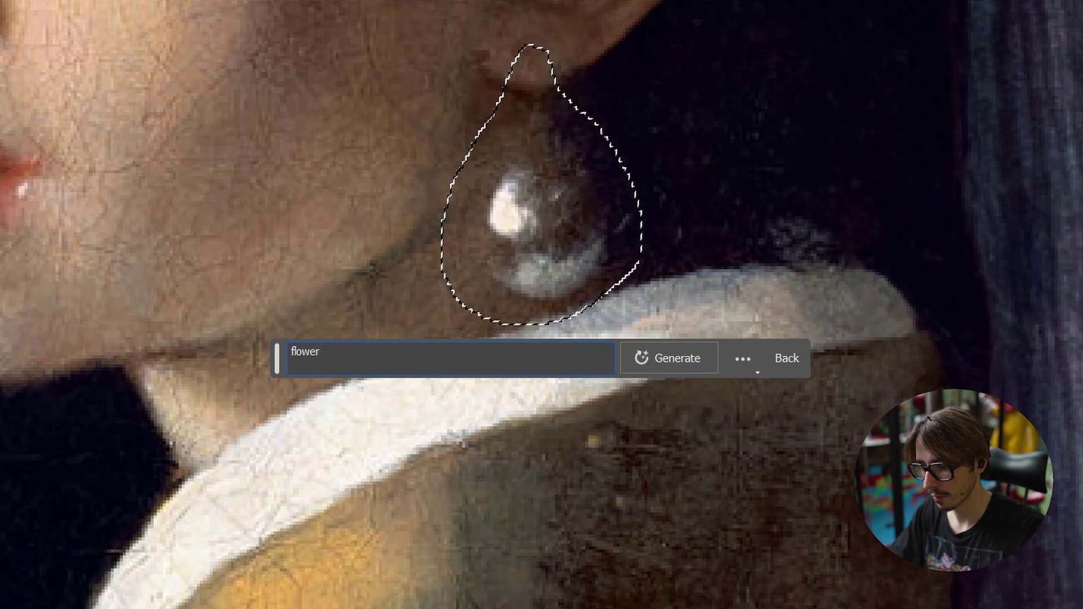
text(earring)
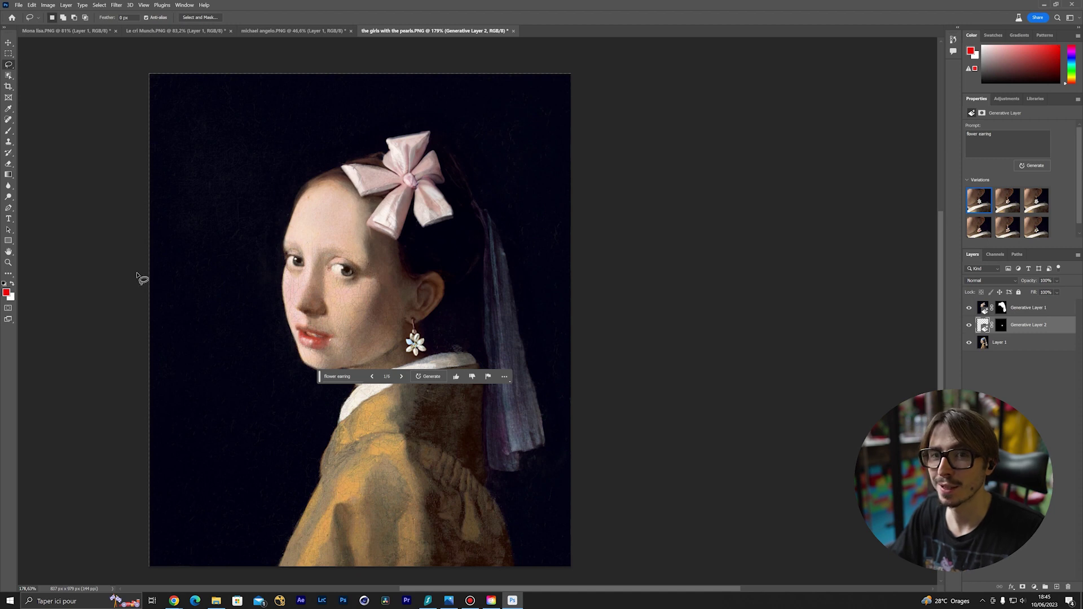
key(alt+bracketleft)
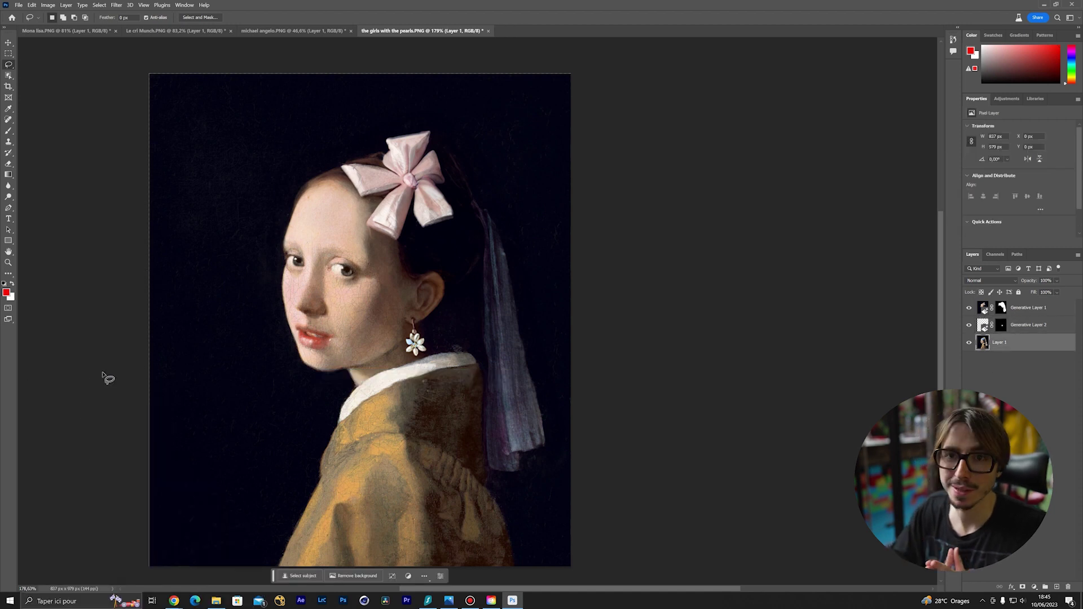
- Lasso across the girl's eyes and generate 'fashion glasses' over them
scroll(181, 288, up, 1)
drag(287, 224, 347, 232)
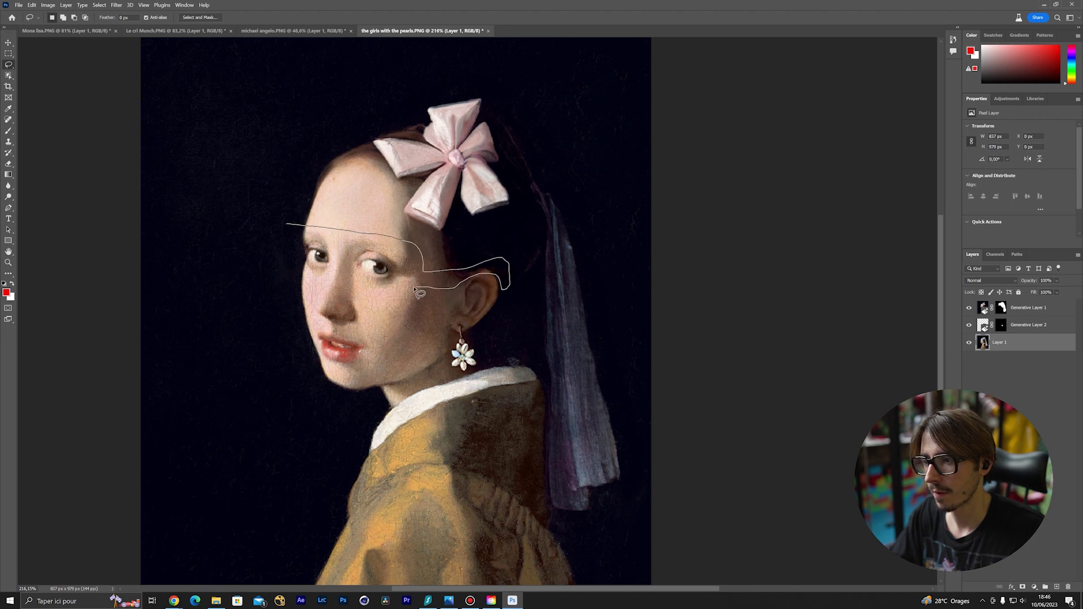
drag(315, 298, 284, 242)
text(fashion gl)
key(Return)
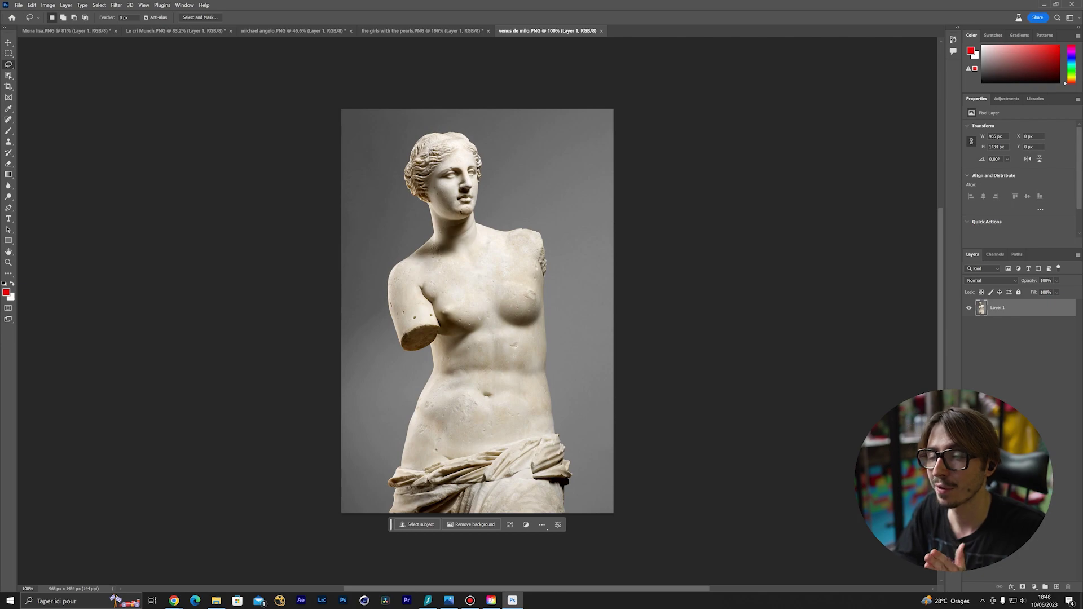
- Lasso the Venus de Milo's missing arm area and Generative Fill it with 'stone arm'
drag(386, 326, 420, 317)
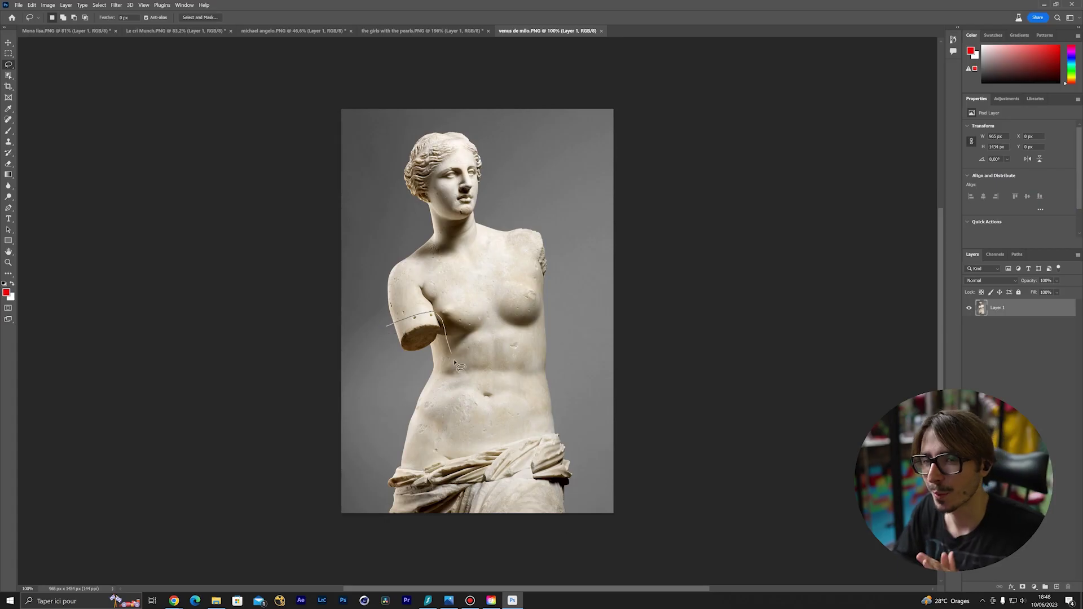
mouse_move(551, 399)
mouse_down()
mouse_move(425, 418)
mouse_move(389, 350)
mouse_up()
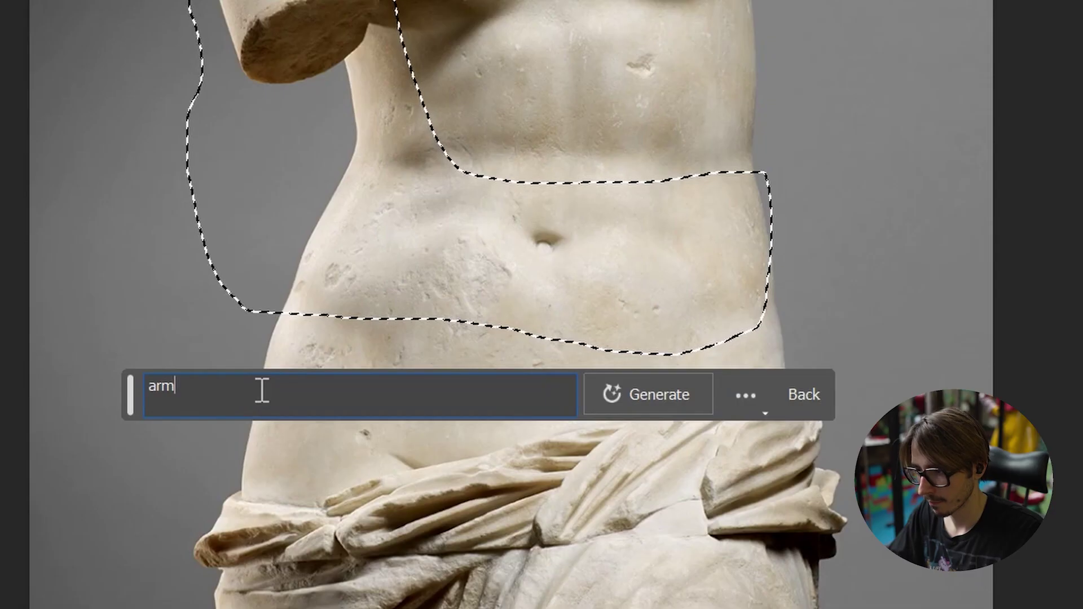
key(BackSpace)
key(BackSpace)
key(BackSpace)
text(stone arm)
key(Return)
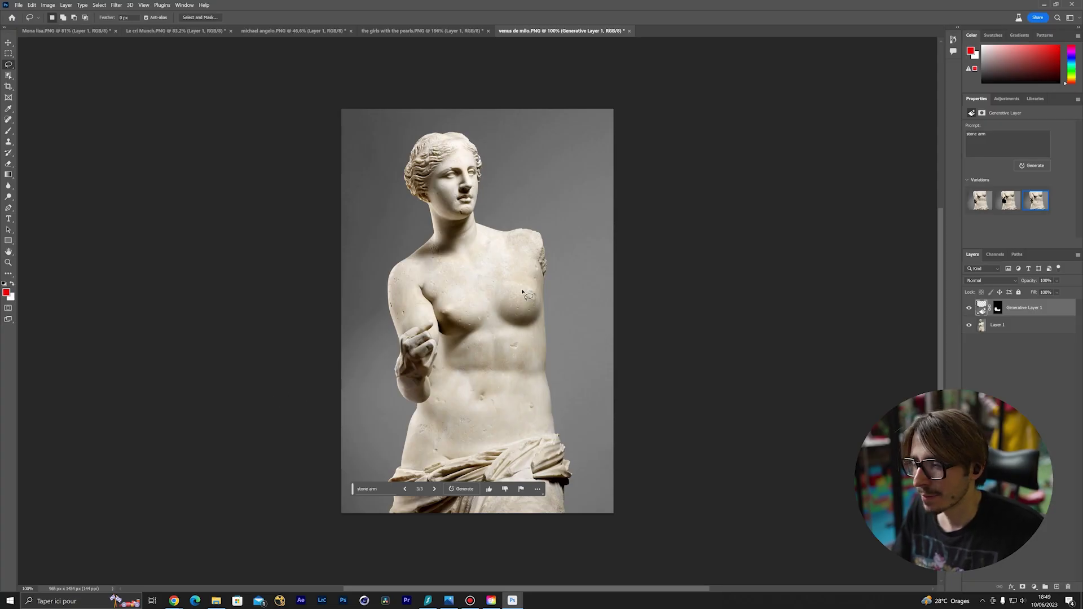
- Deselect all layers, dismiss the notice, and switch to the Crop tool
click(1062, 385)
click(564, 224)
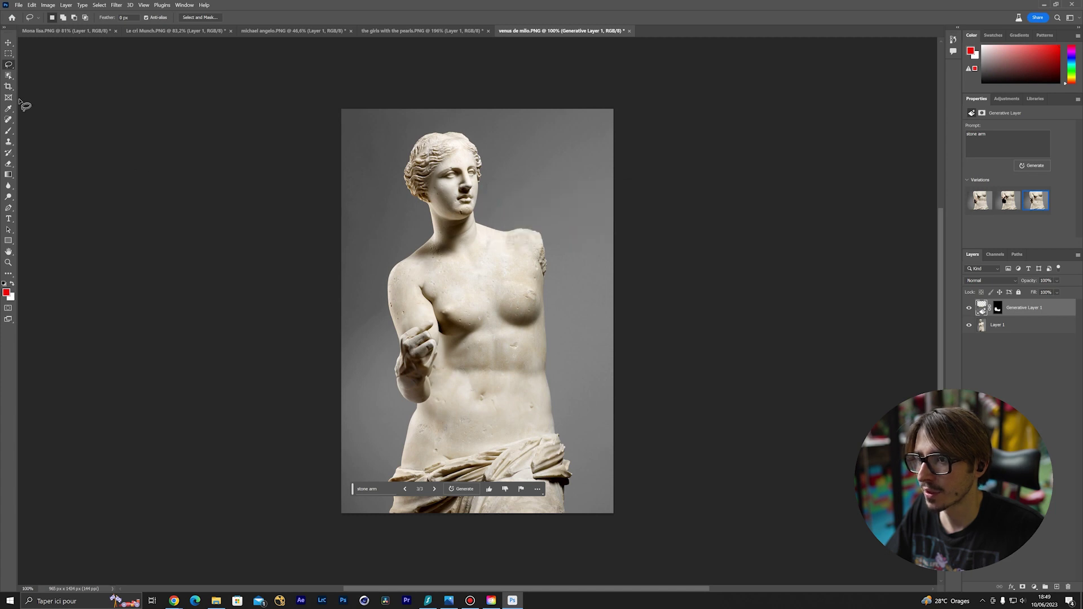
click(9, 88)
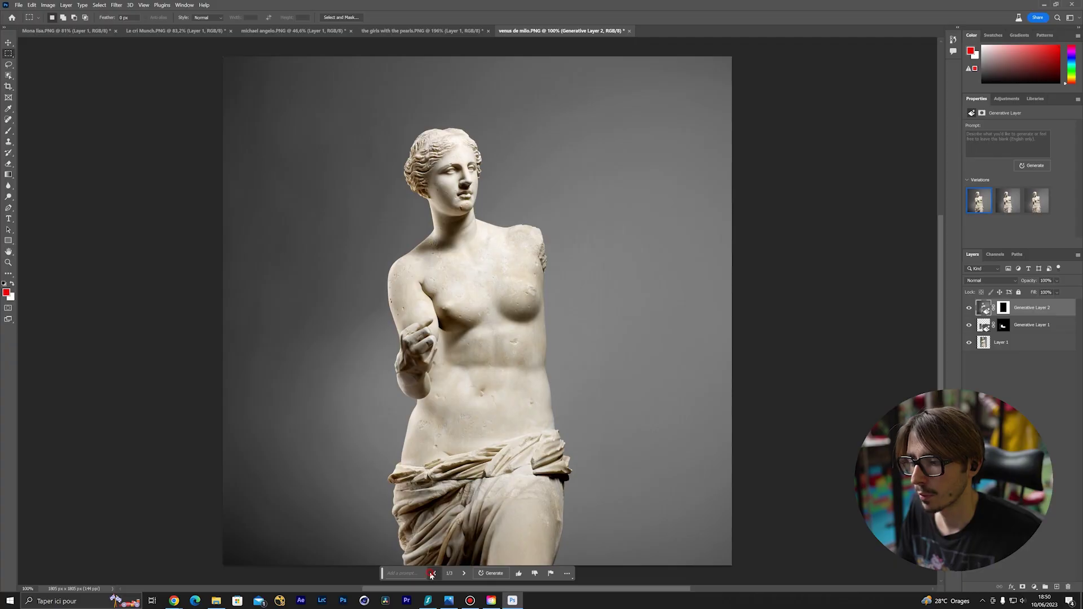
- Pick the next background variation, then lasso an arm area from the bare shoulder and view the muscular fist result
click(432, 573)
scroll(468, 257, up, 4)
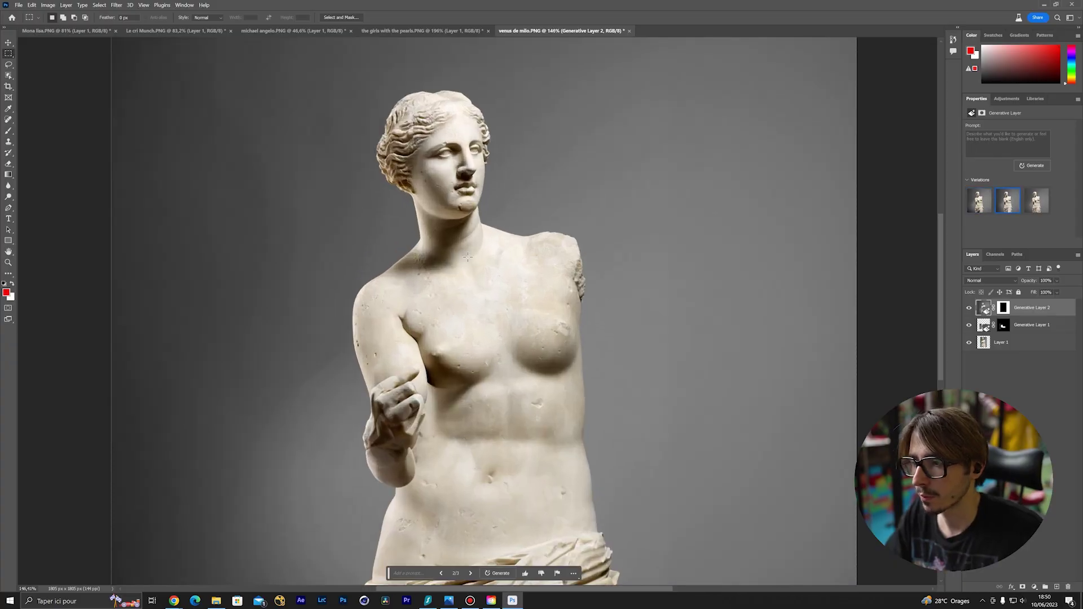
scroll(591, 170, down, 3)
key(l)
drag(545, 208, 607, 202)
drag(665, 248, 701, 287)
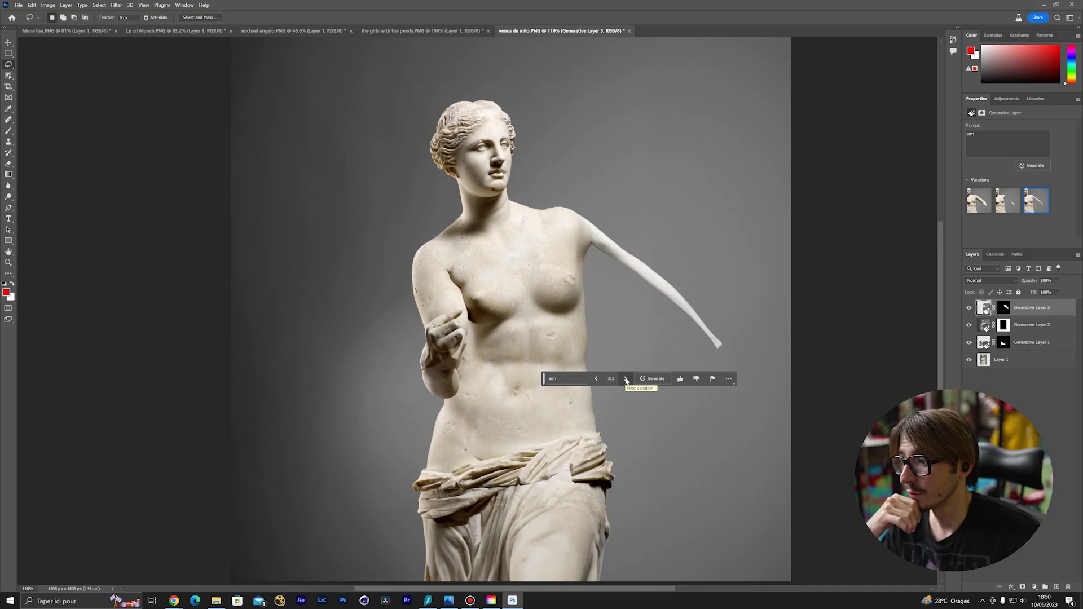
click(626, 379)
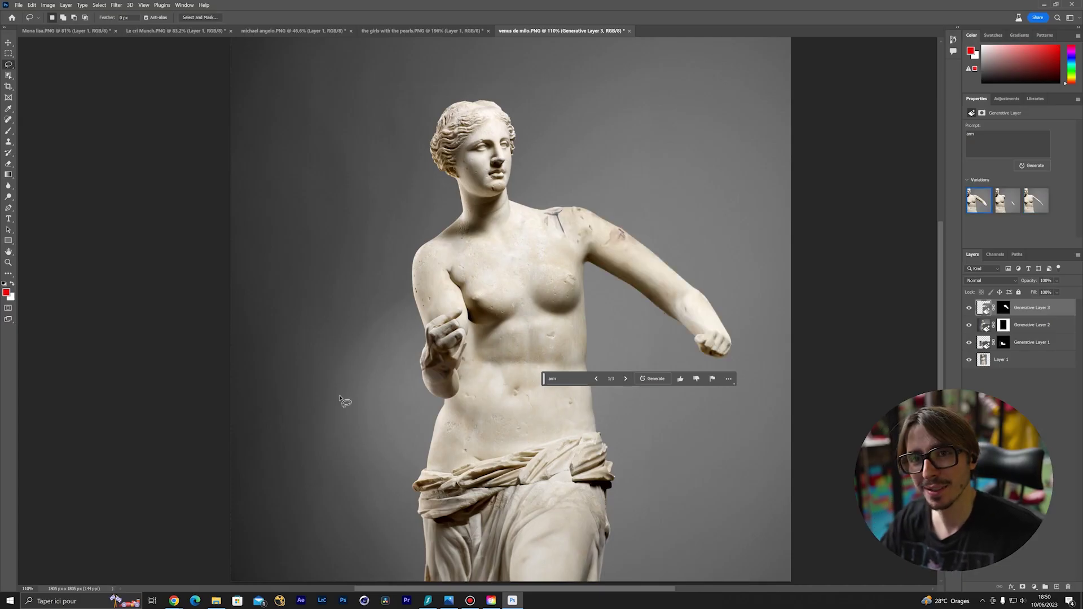
- Hide the muscular arm layer and generate 'arm bodybuilder' on the original statue layer
click(995, 388)
key(Return)
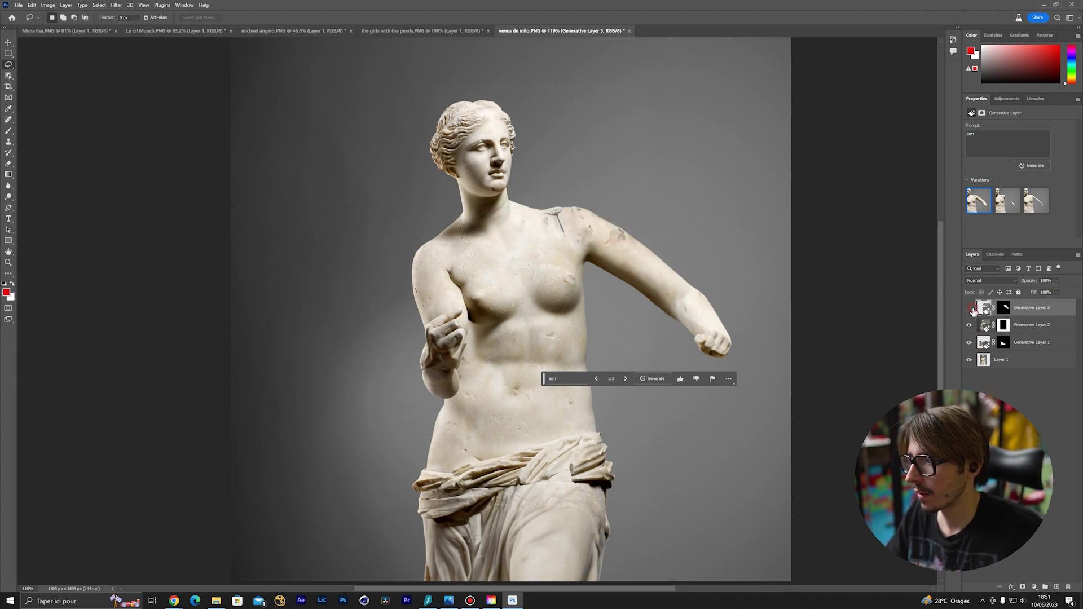
click(969, 307)
click(1001, 360)
text(arm bodybuilder)
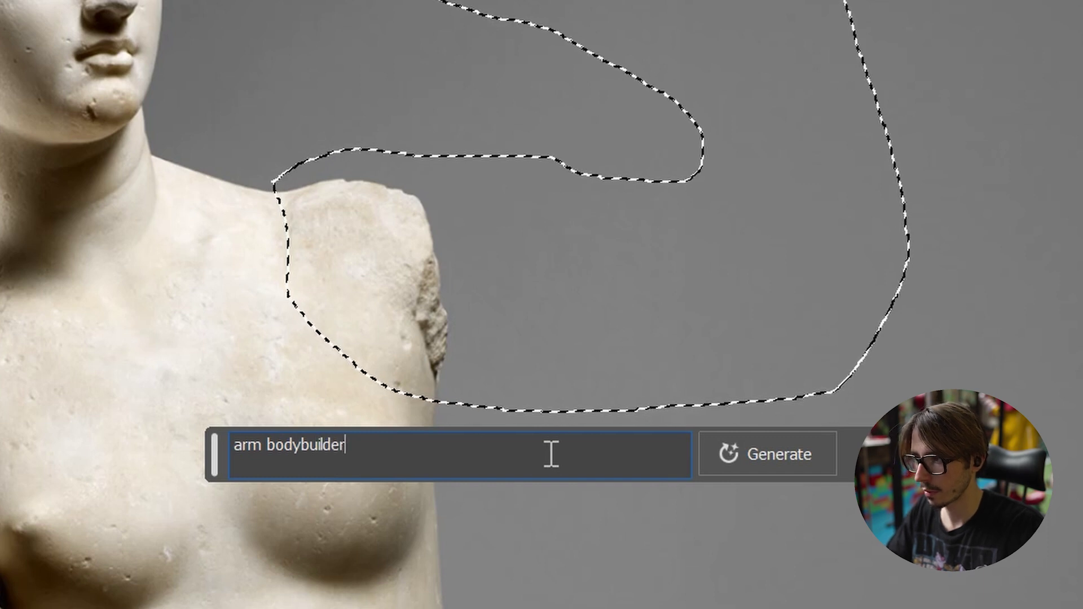
key(Return)
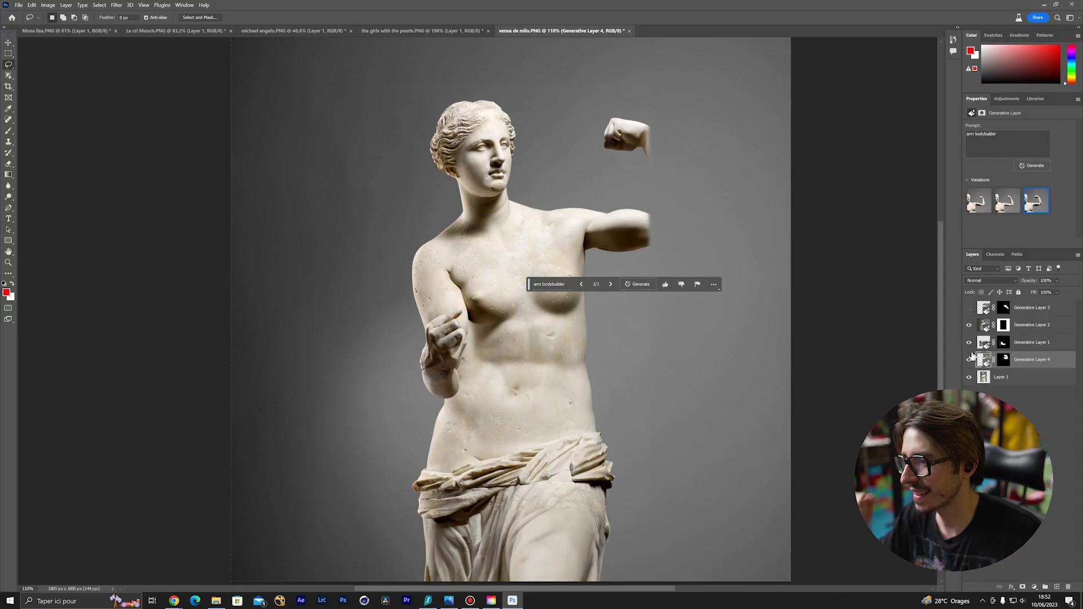
click(970, 359)
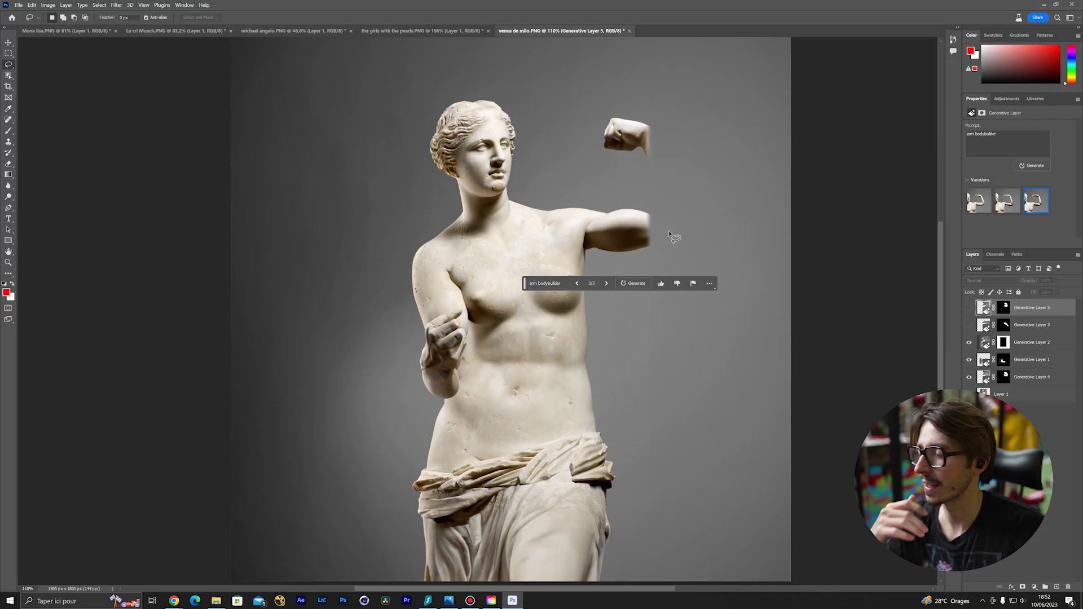
- Regenerate the bodybuilder arm and keep the veiny flexed variation
click(673, 237)
click(562, 225)
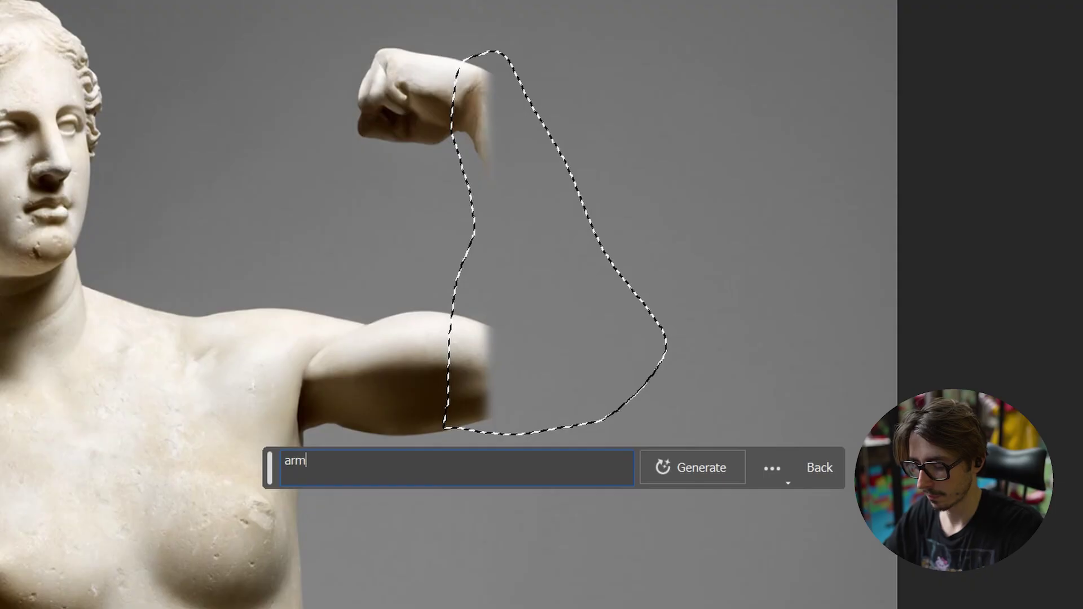
text(boldybuild)
key(Return)
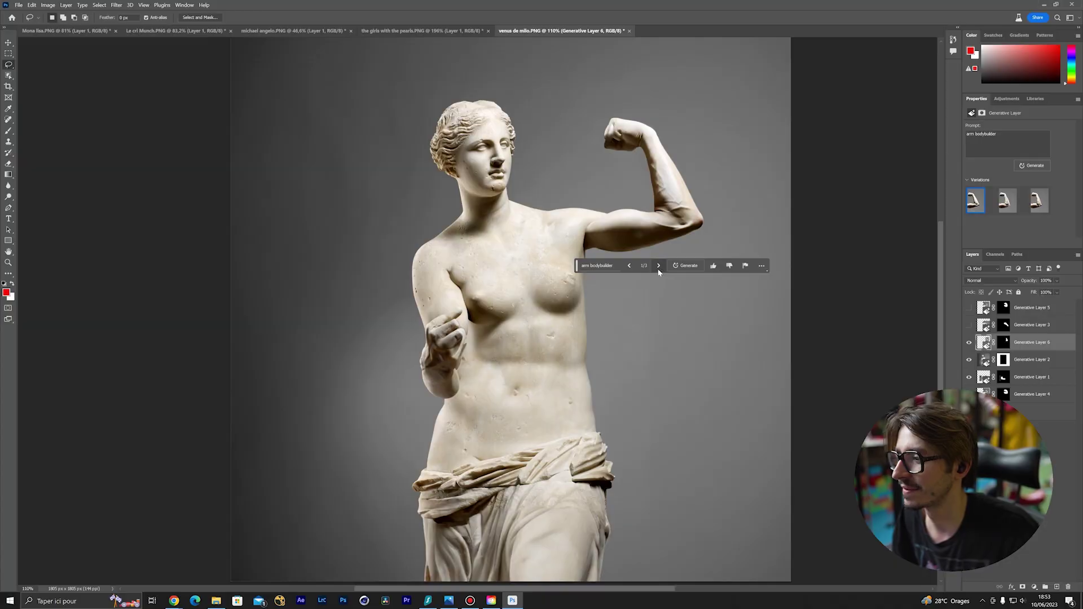
click(658, 266)
click(1015, 417)
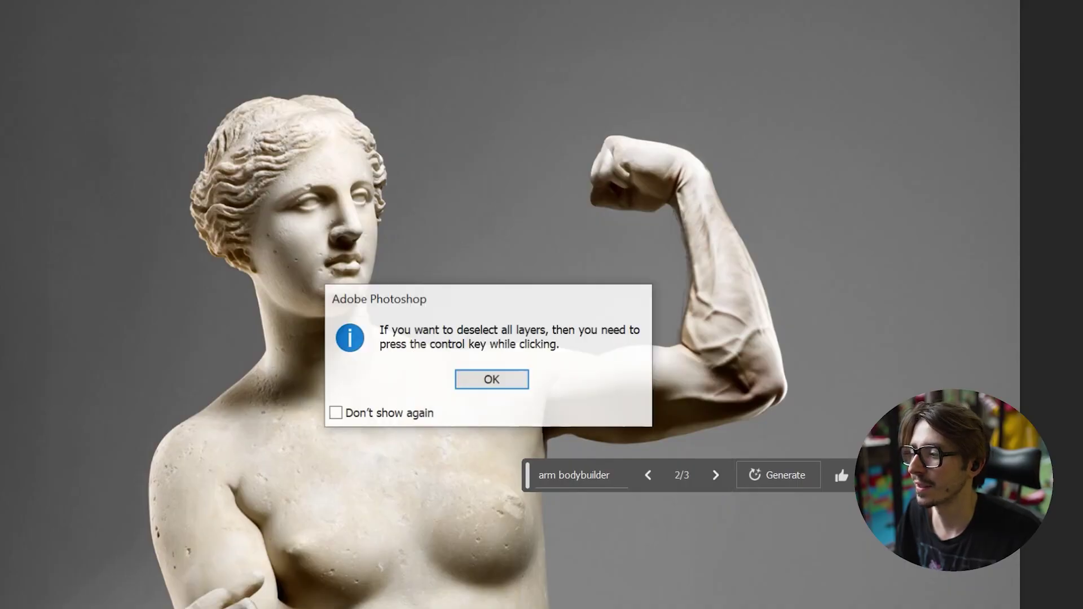
click(482, 379)
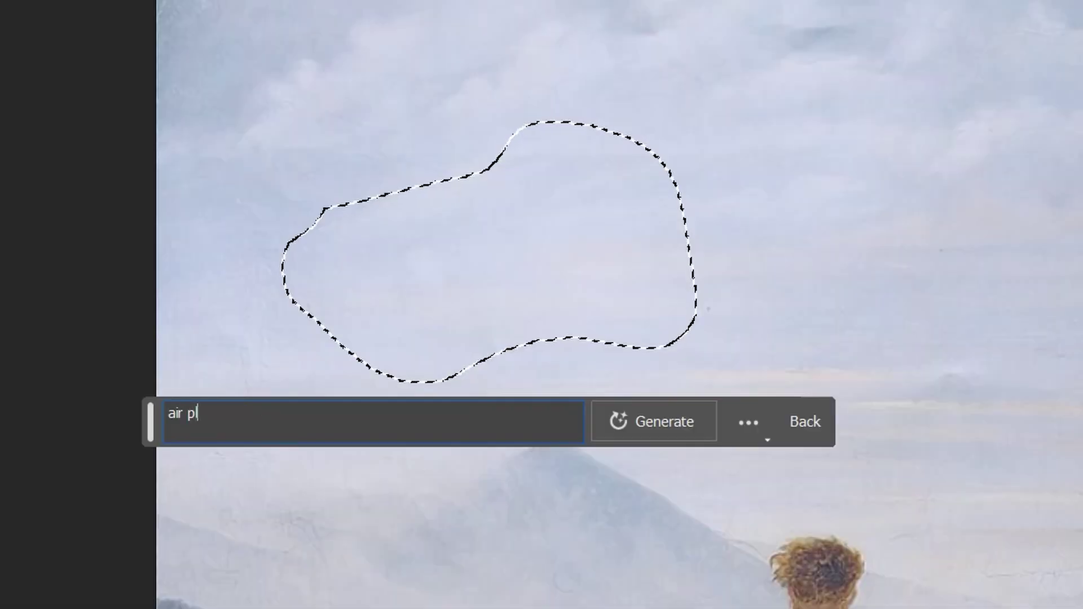
- Generate an airplane in the sky, then hide that layer
text(ane)
key(Return)
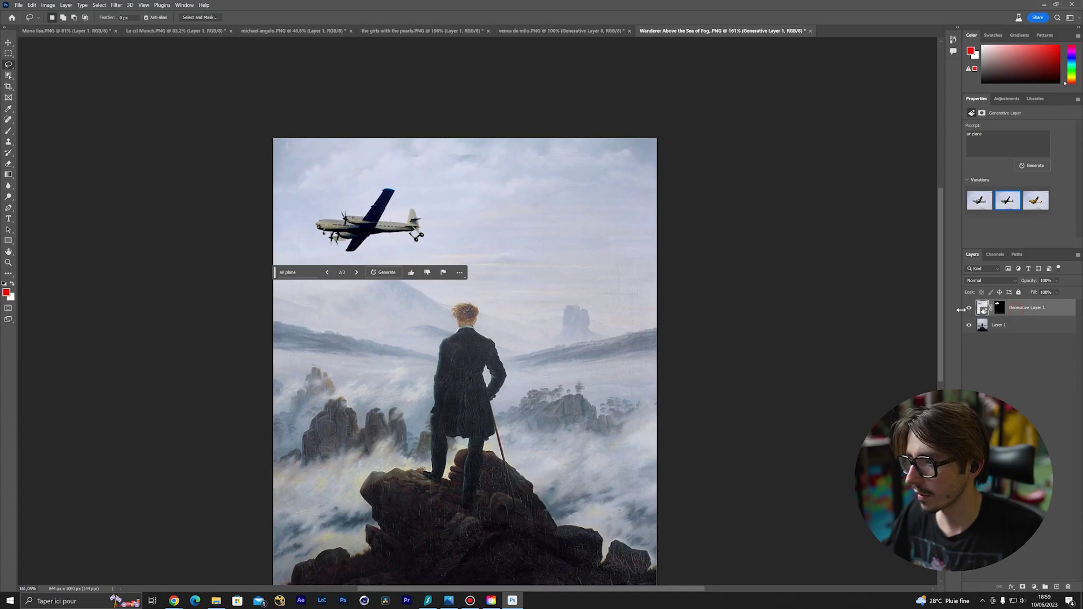
click(968, 309)
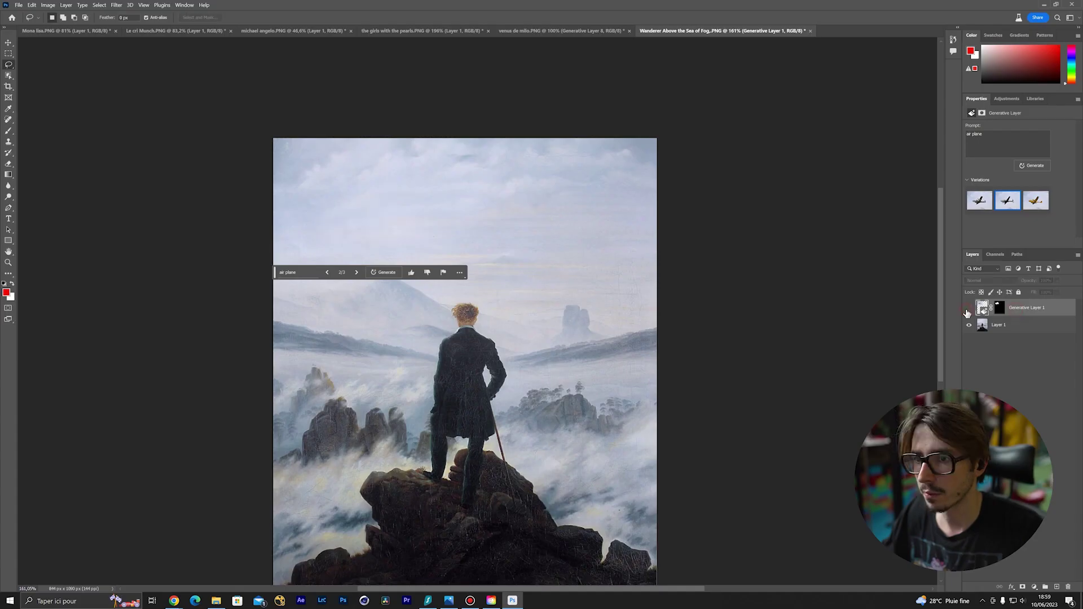
- Outline a sky area, fill it with 'futuristic city', and browse to the third variation
click(477, 201)
mouse_move(581, 202)
mouse_down()
mouse_move(625, 251)
mouse_move(466, 205)
mouse_move(475, 202)
mouse_up()
click(482, 284)
text(ze)
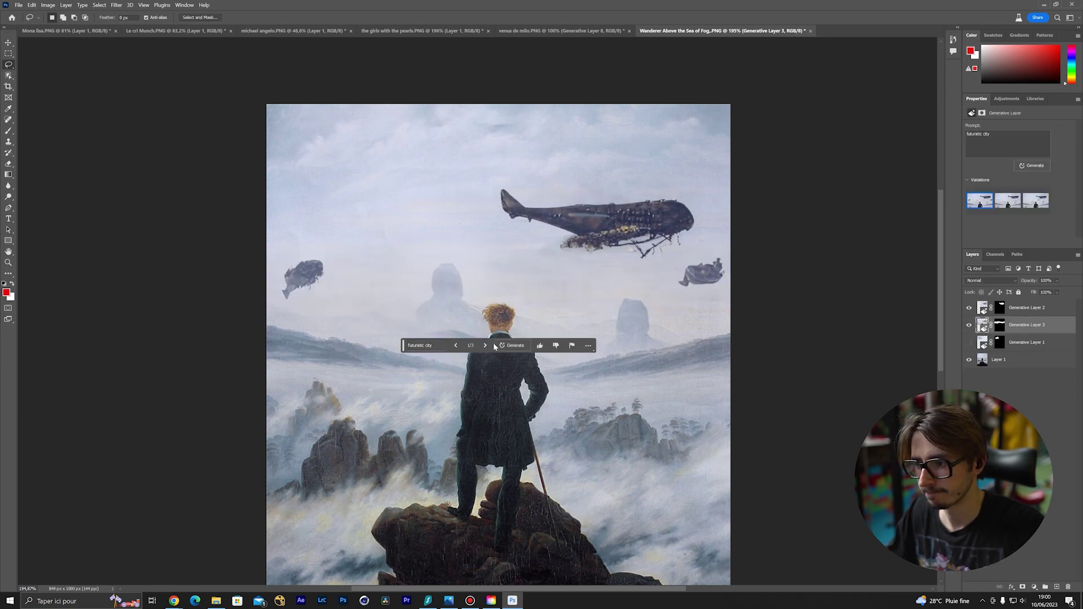
click(486, 345)
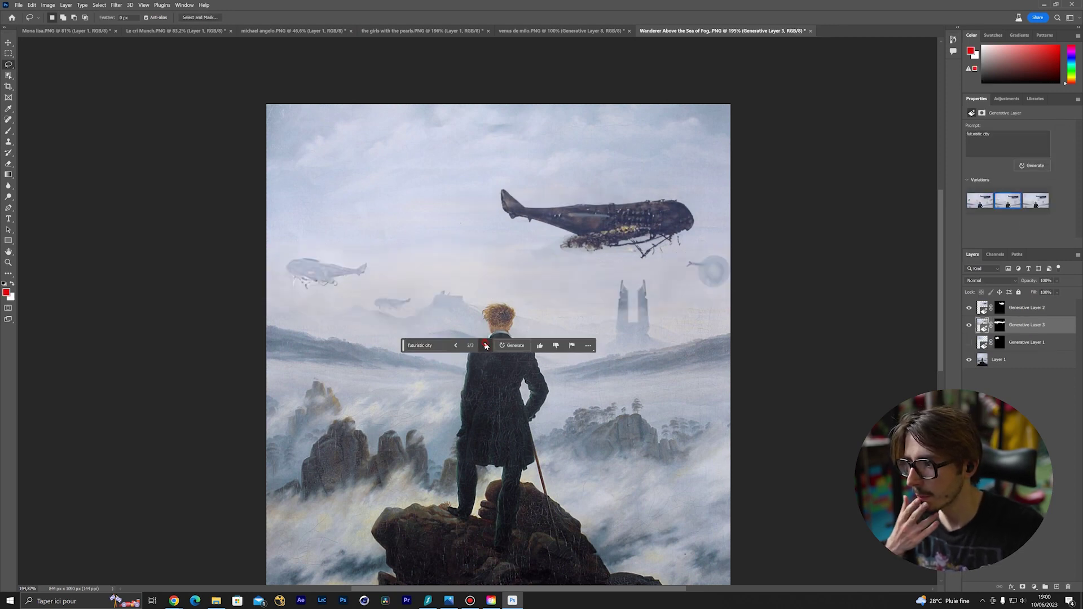
click(485, 346)
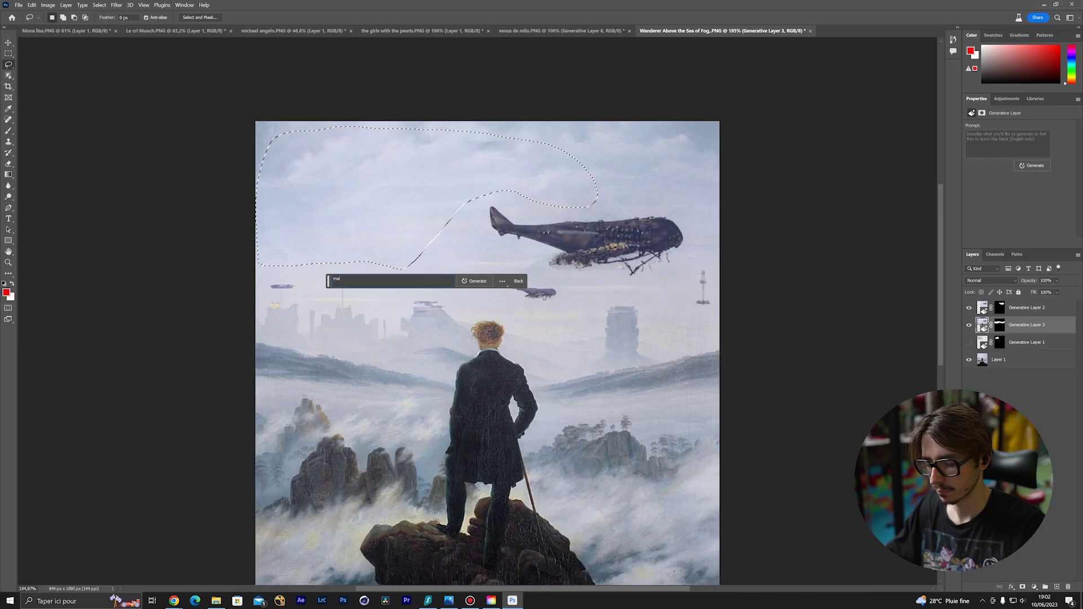
- Generate a 'massive cloud' in the outlined sky and choose the third variation
text(ive cloud)
key(Return)
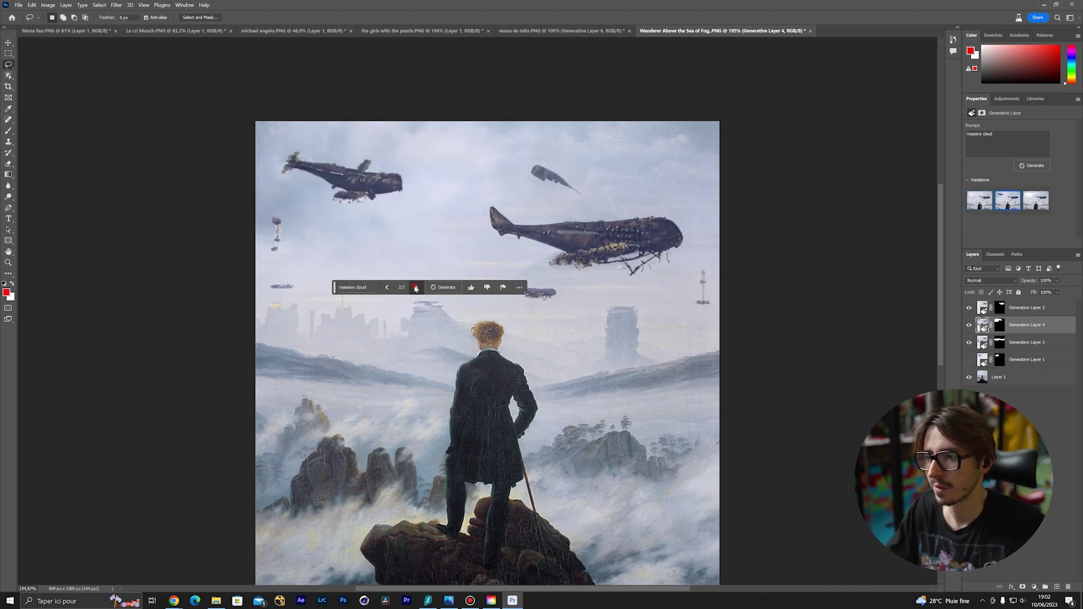
click(416, 287)
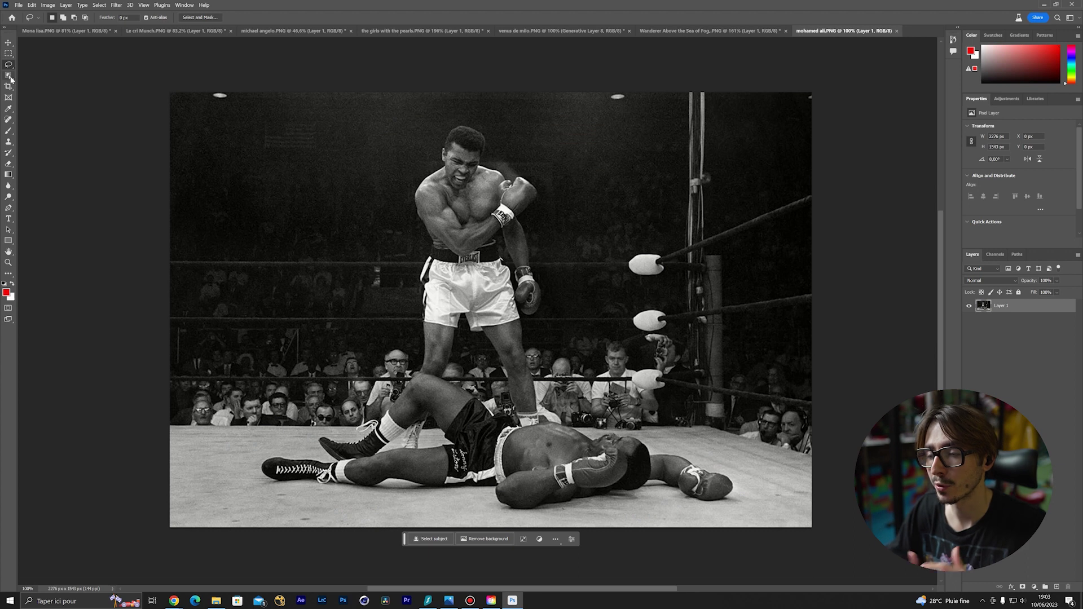
- Crop the boxing photo to a 1:1 square extending above the picture
click(8, 54)
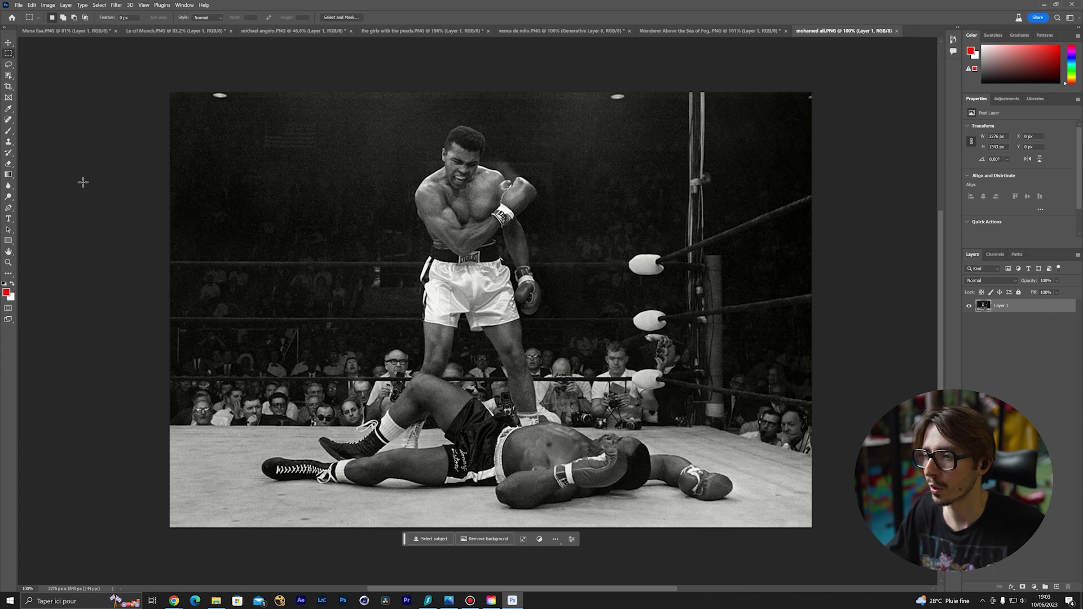
key(c)
scroll(298, 140, down, 2)
mouse_move(209, 98)
mouse_down()
mouse_move(645, 298)
mouse_move(699, 303)
mouse_move(655, 308)
mouse_up()
key(Return)
- Select the canvas including the empty area, generate with an empty prompt, and browse the arena variations
key(m)
drag(253, 222, 565, 425)
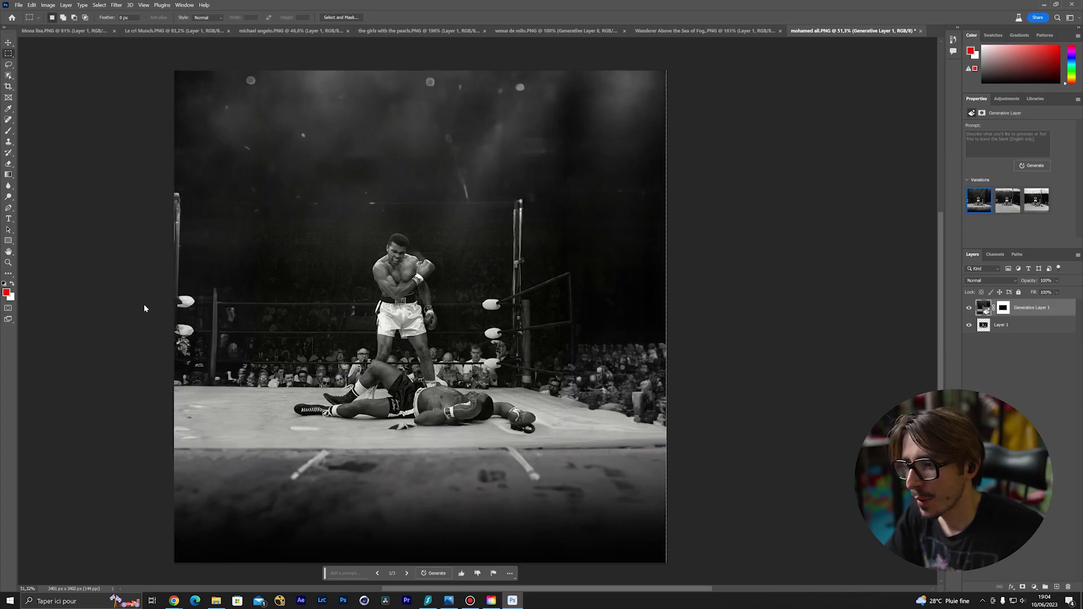
scroll(449, 338, up, 5)
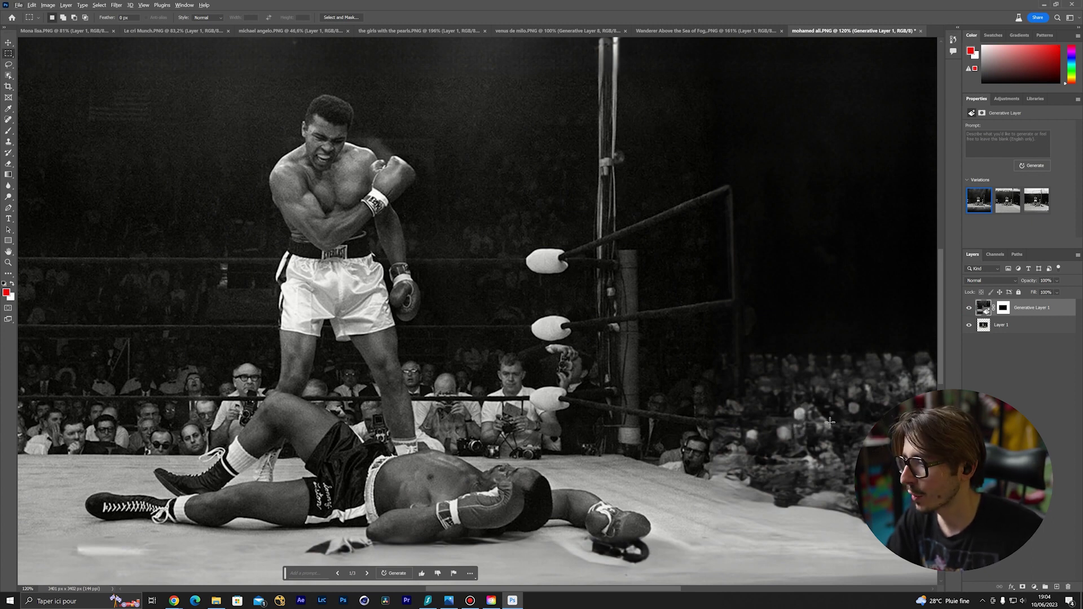
scroll(202, 346, up, 3)
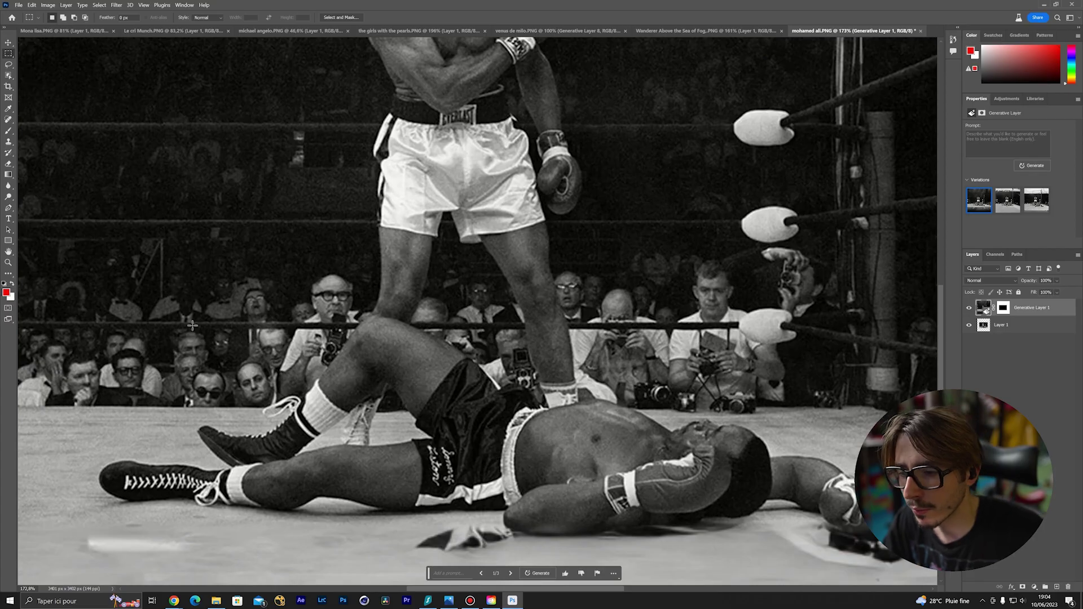
scroll(193, 325, down, 3)
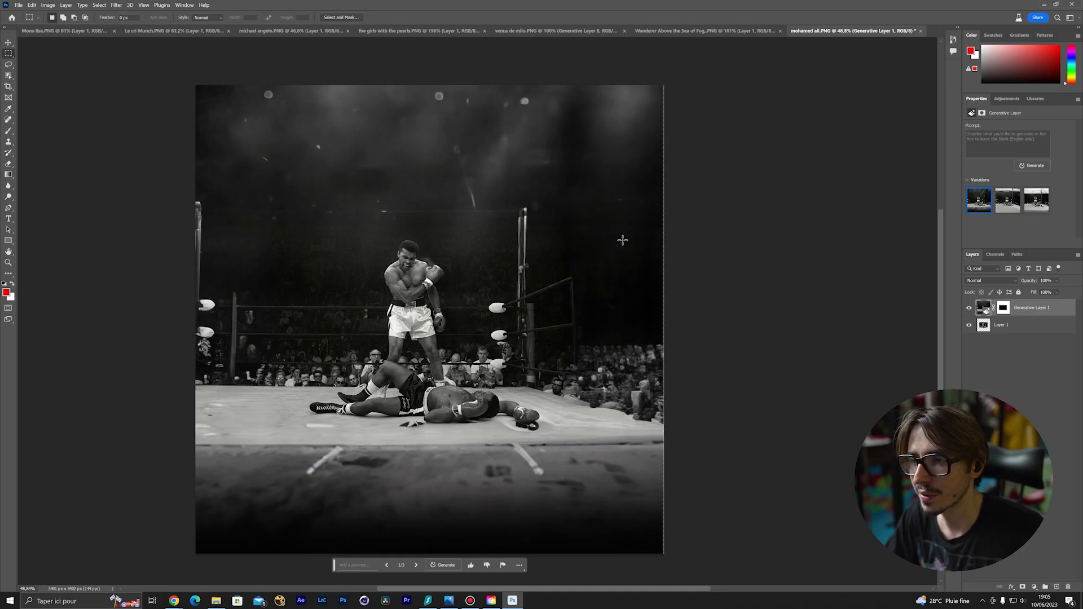
click(417, 566)
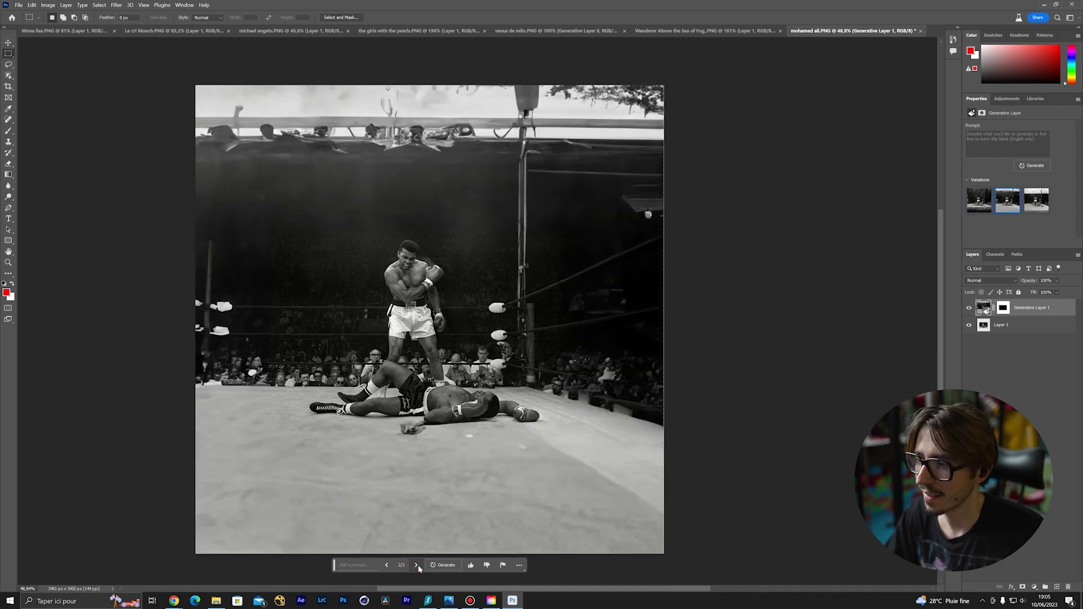
click(417, 566)
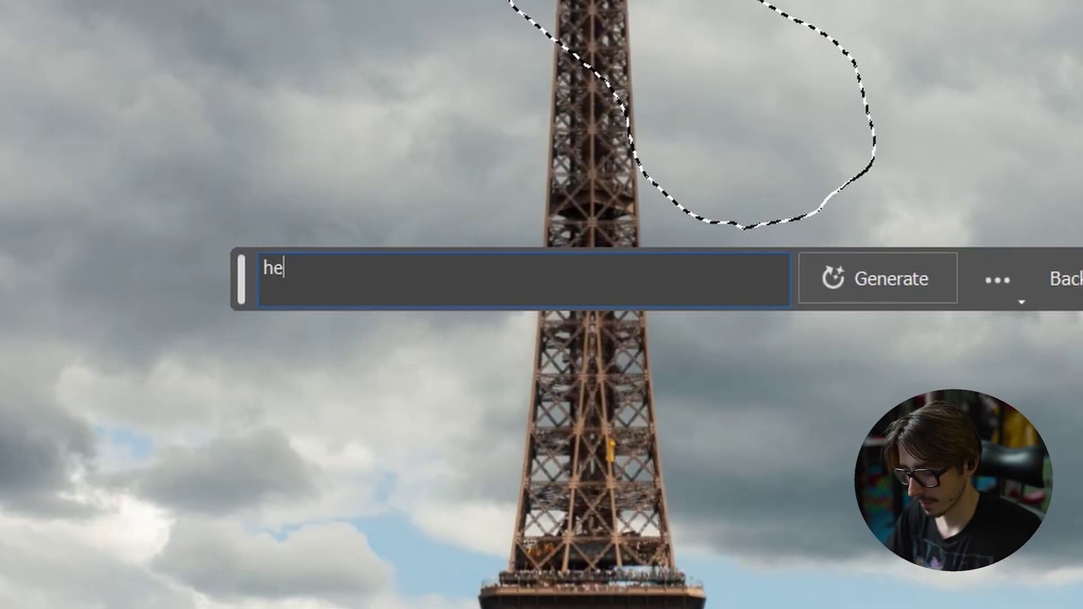
- Generate a 'french scarf' on the tower top, pick the purple variation, then begin a 'baguette' prompt
text(rmes carr)
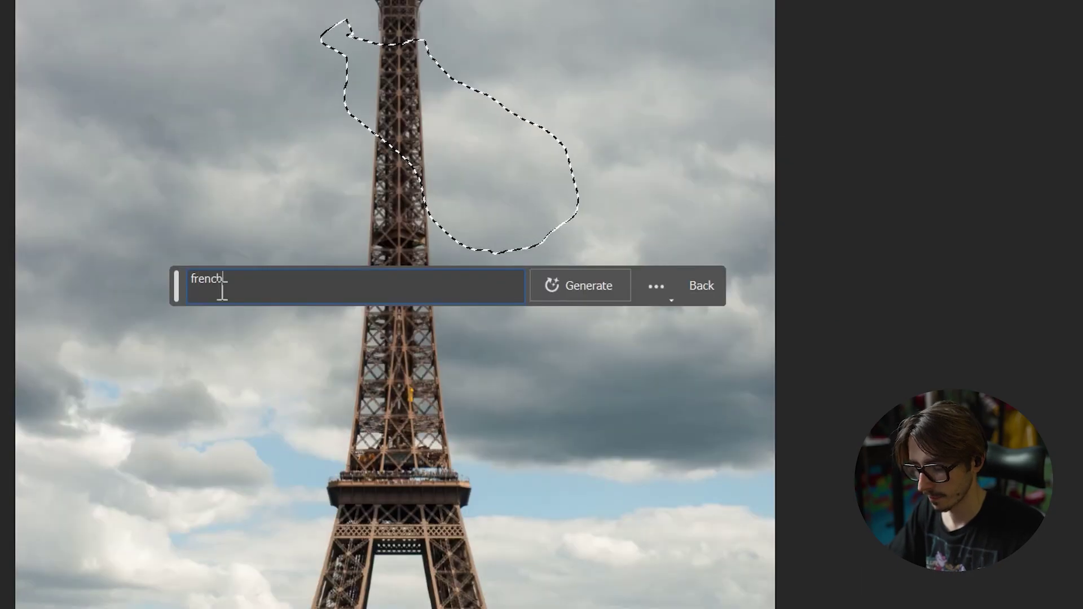
text(scarf)
key(Return)
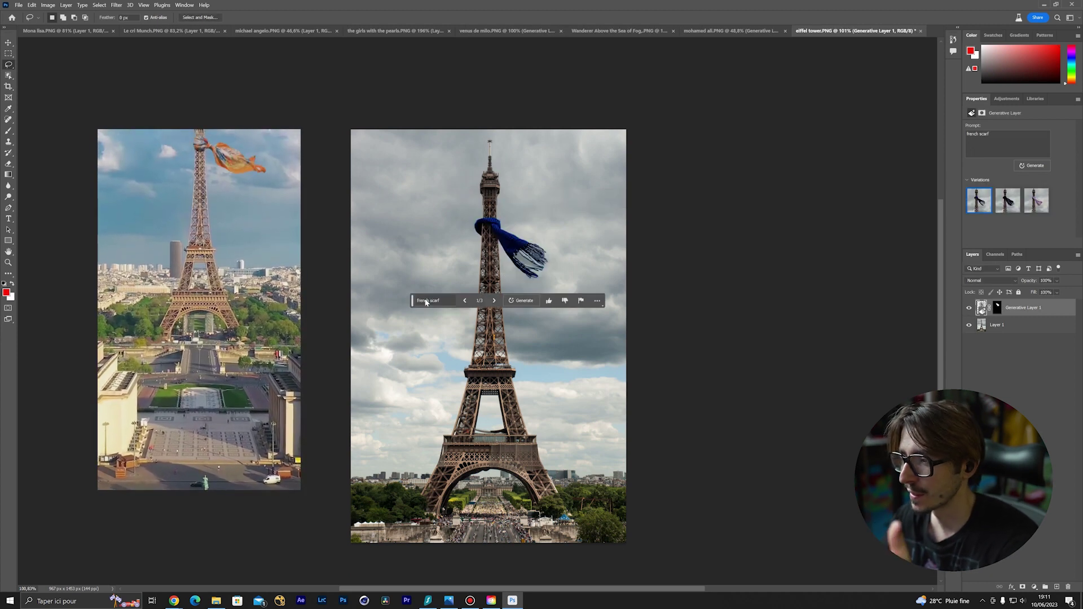
click(493, 301)
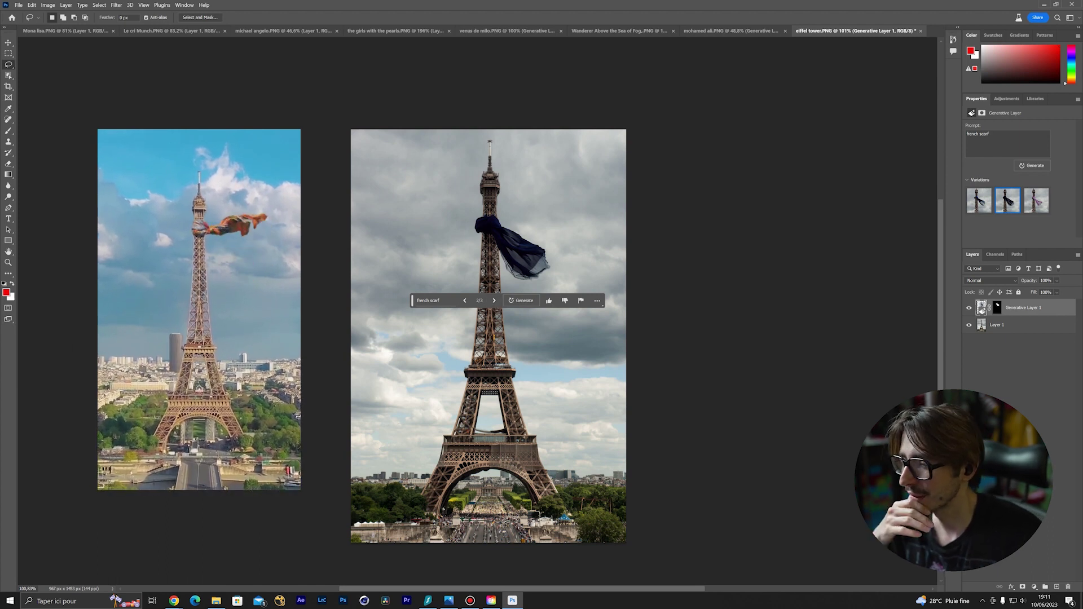
click(494, 300)
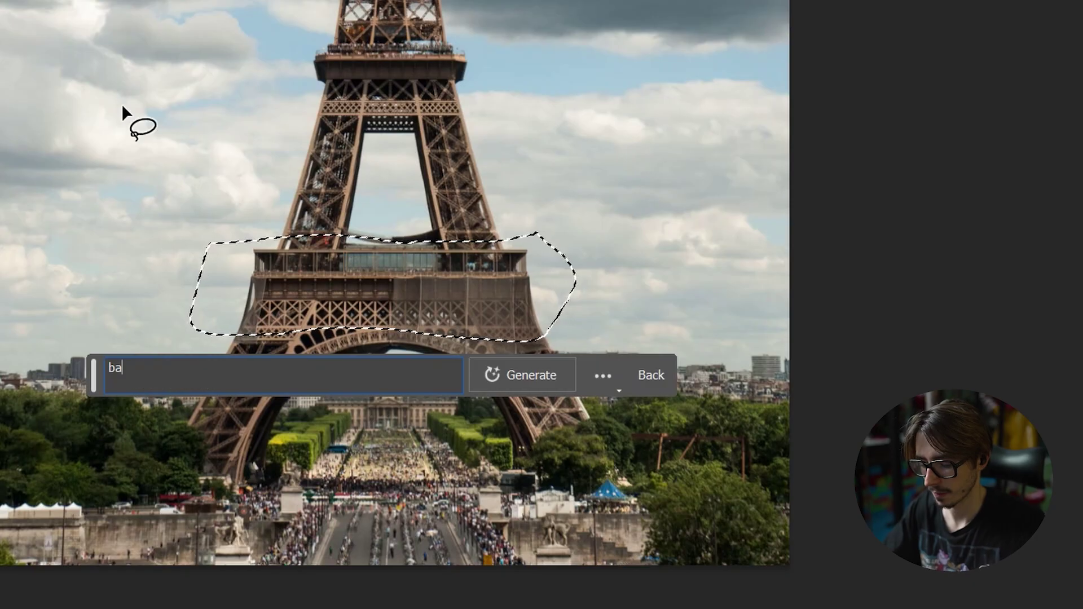
text(guet)
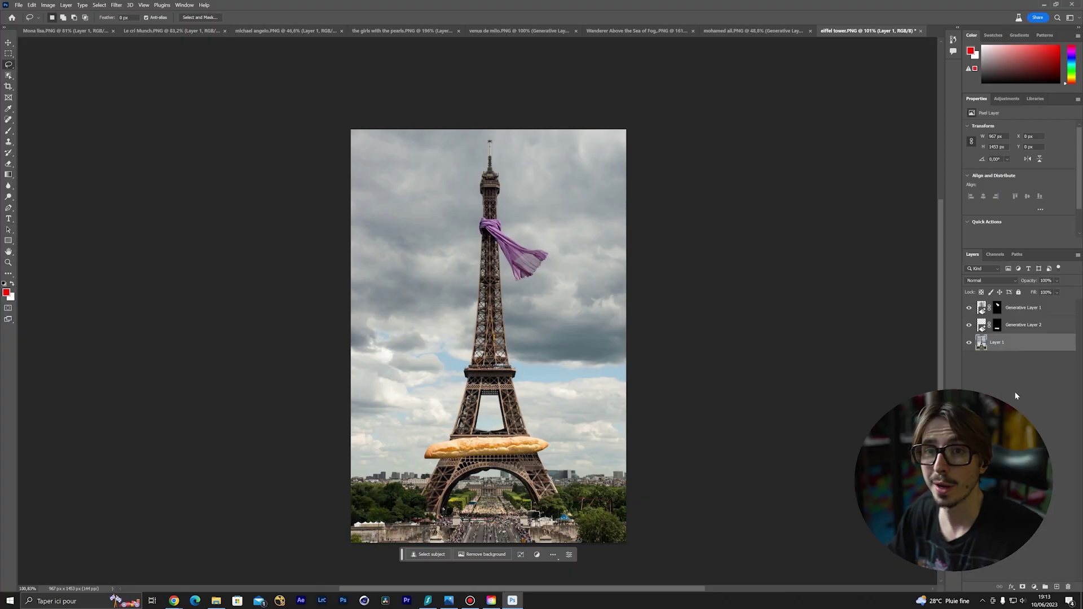